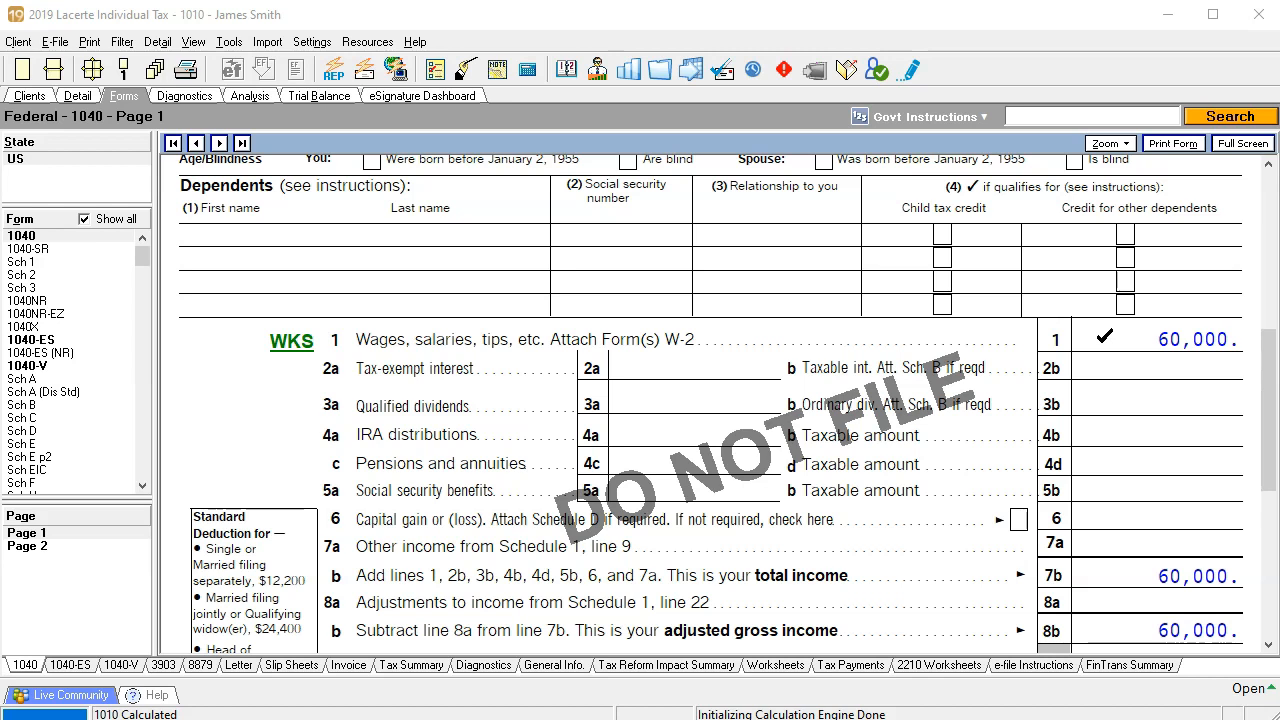
- Open Schedule 1 and go from line 20, student loan interest deduction, to its input in Adjustments to Income
{"action": "scroll", "coordinate": [1079, 340], "scroll_direction": "down", "scroll_amount": 2}
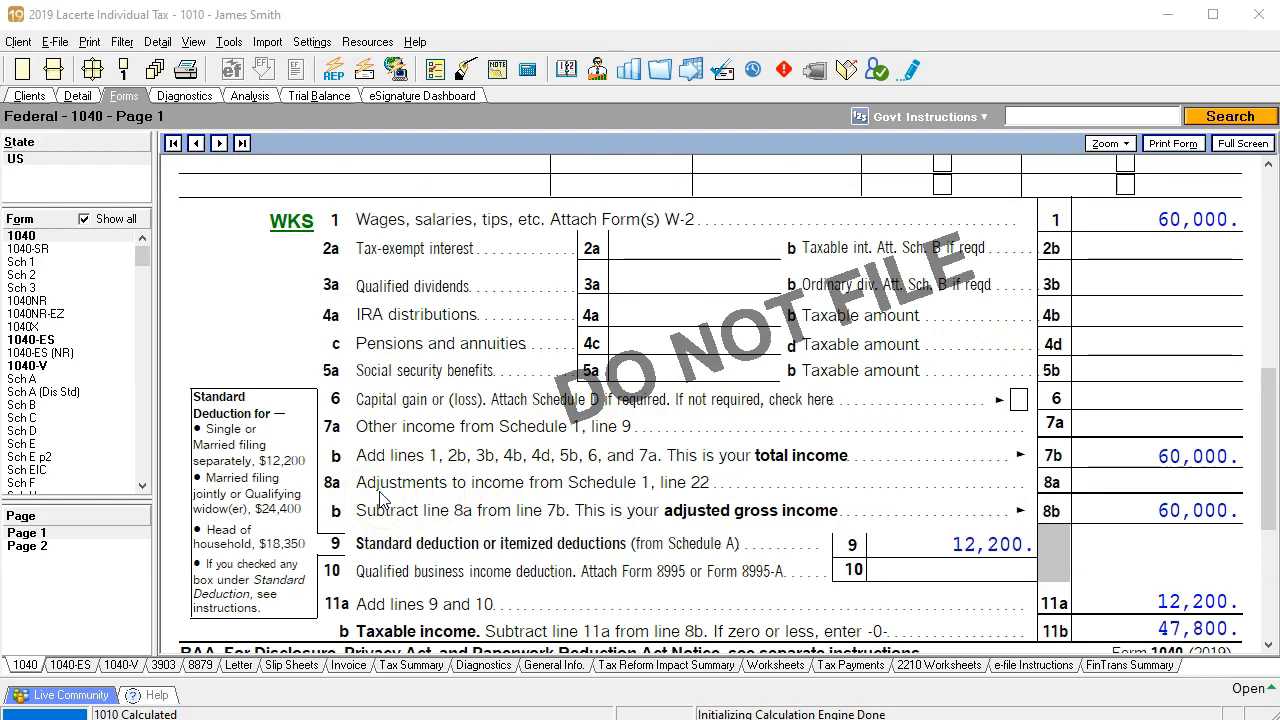
{"action": "left_click", "coordinate": [33, 257]}
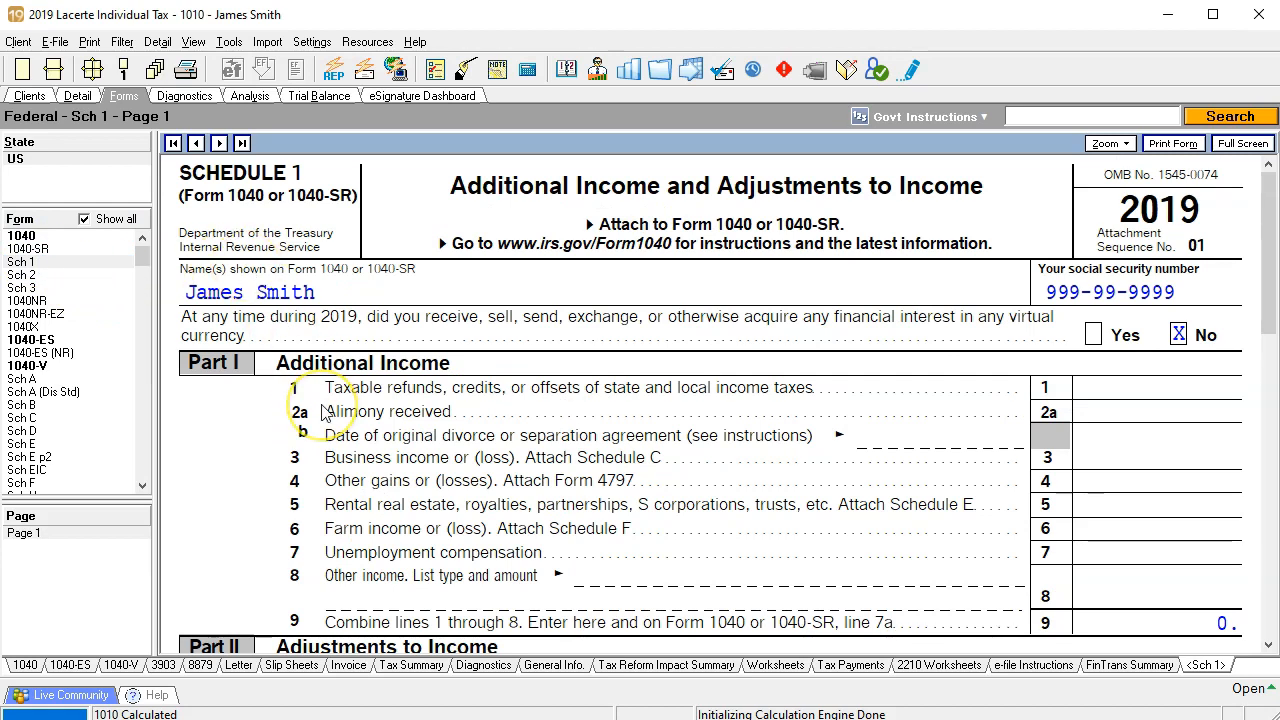
{"action": "scroll", "coordinate": [325, 412], "scroll_direction": "down", "scroll_amount": 4}
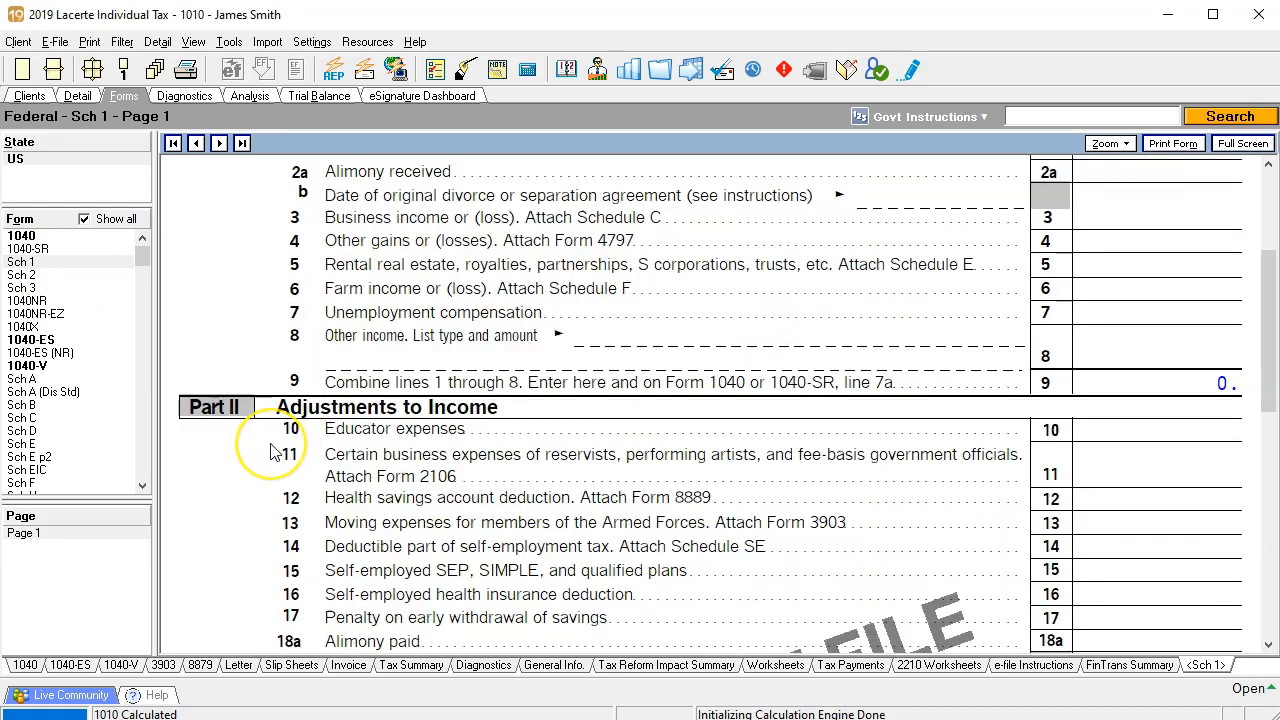
{"action": "scroll", "coordinate": [275, 452], "scroll_direction": "down", "scroll_amount": 2}
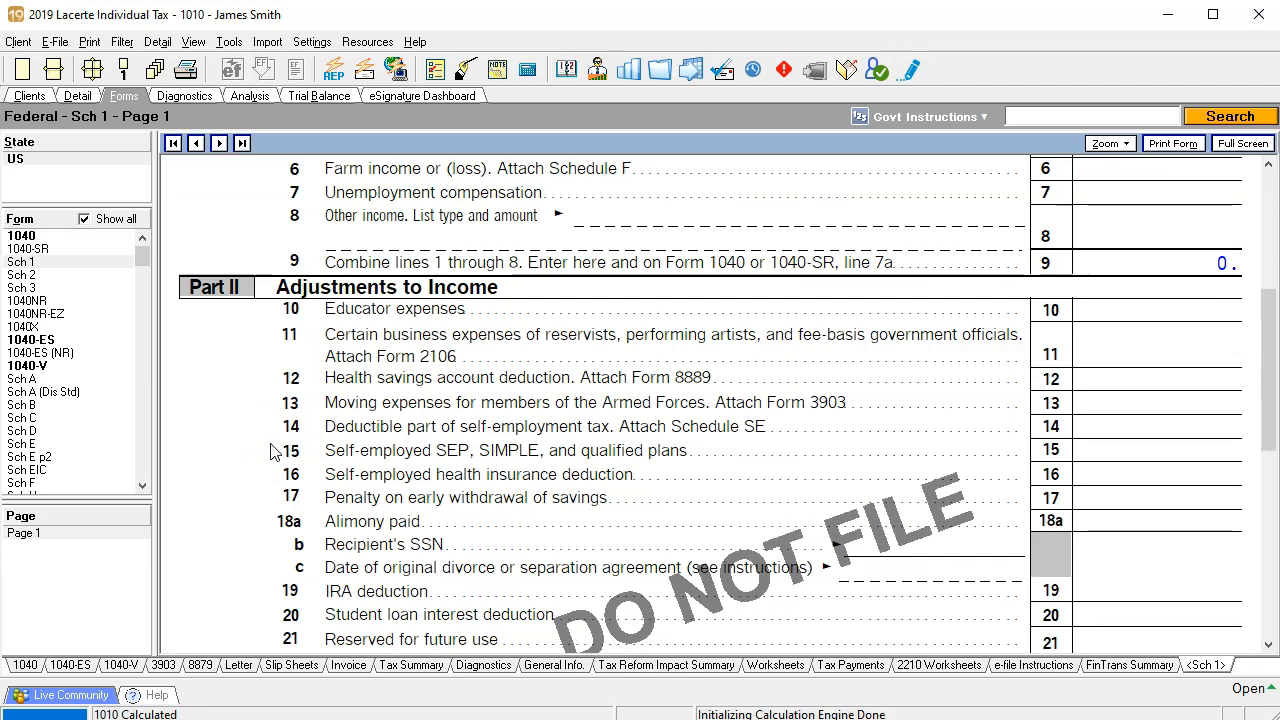
{"action": "scroll", "coordinate": [275, 452], "scroll_direction": "down", "scroll_amount": 2}
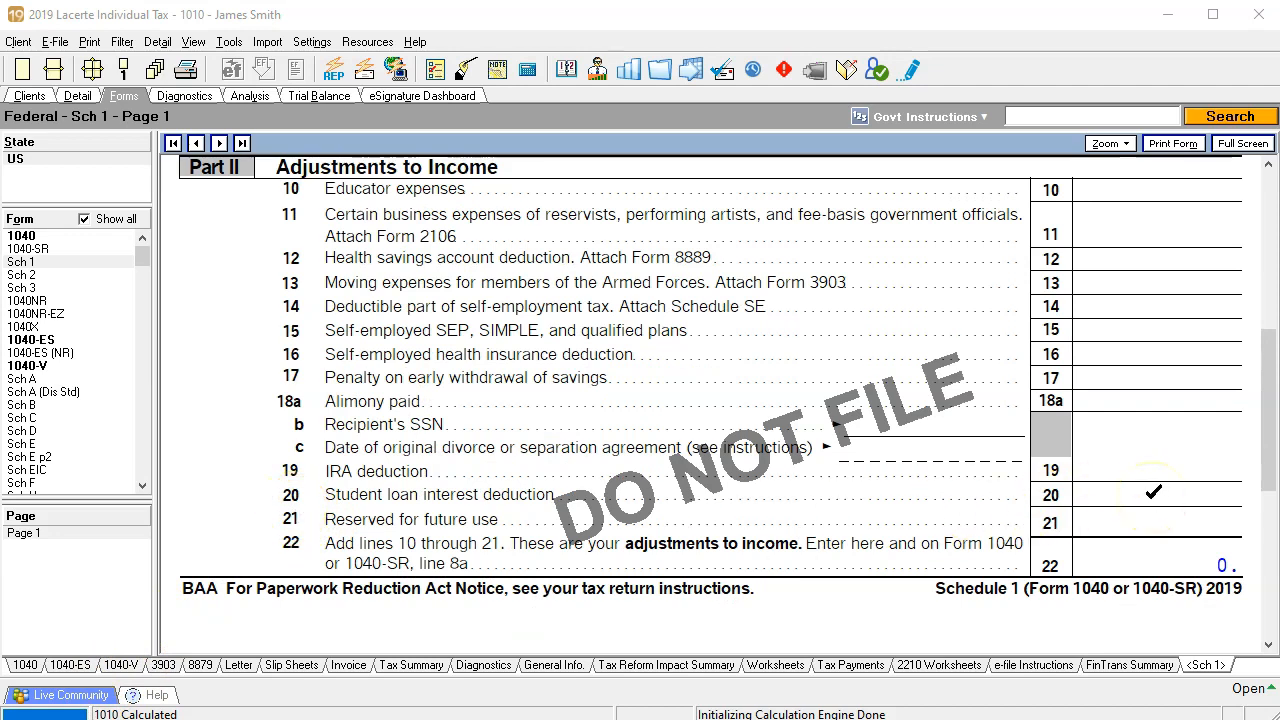
{"action": "right_click", "coordinate": [1153, 495]}
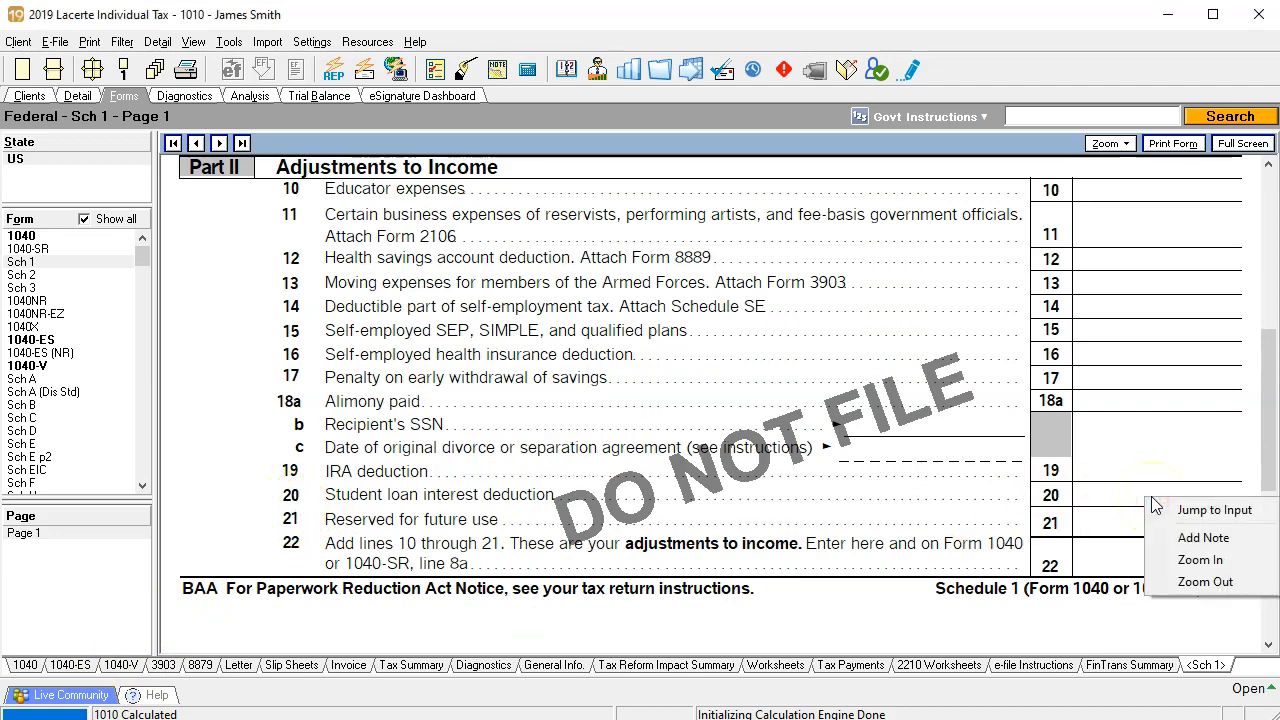
{"action": "left_click", "coordinate": [1184, 509]}
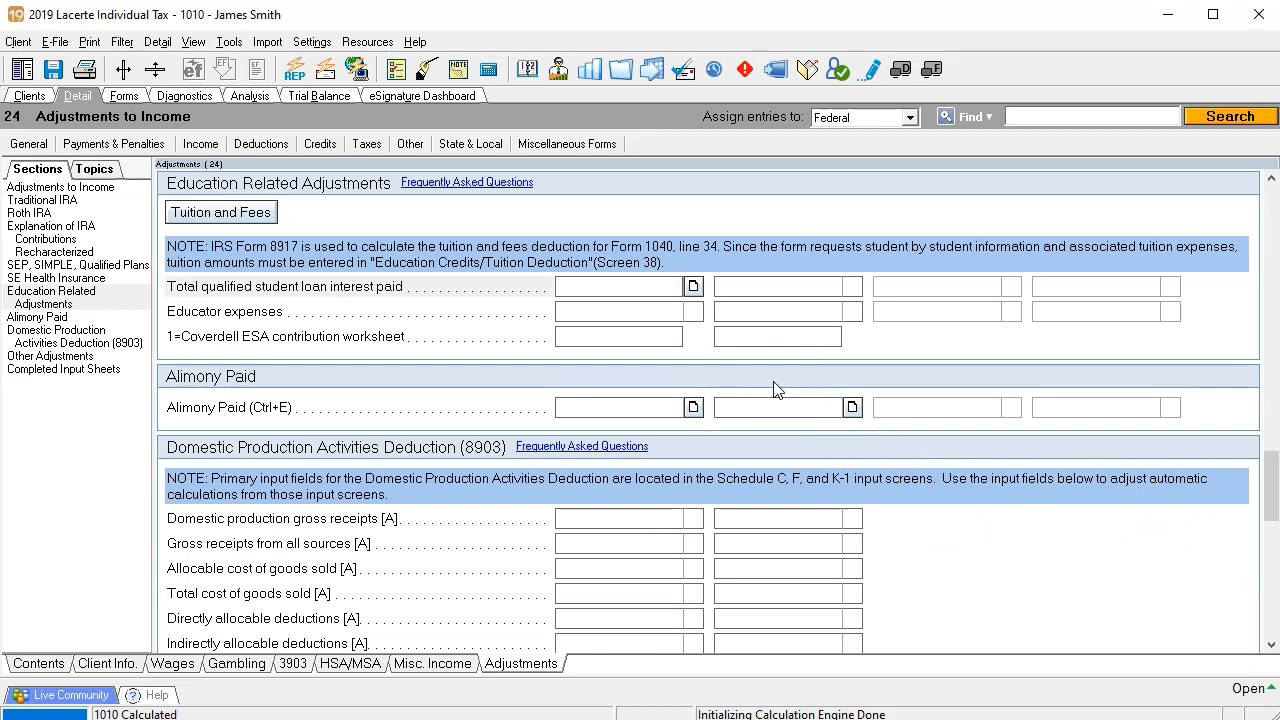
- Enter 5,000 as the taxpayer's total qualified student loan interest paid
{"action": "left_click", "coordinate": [1191, 626]}
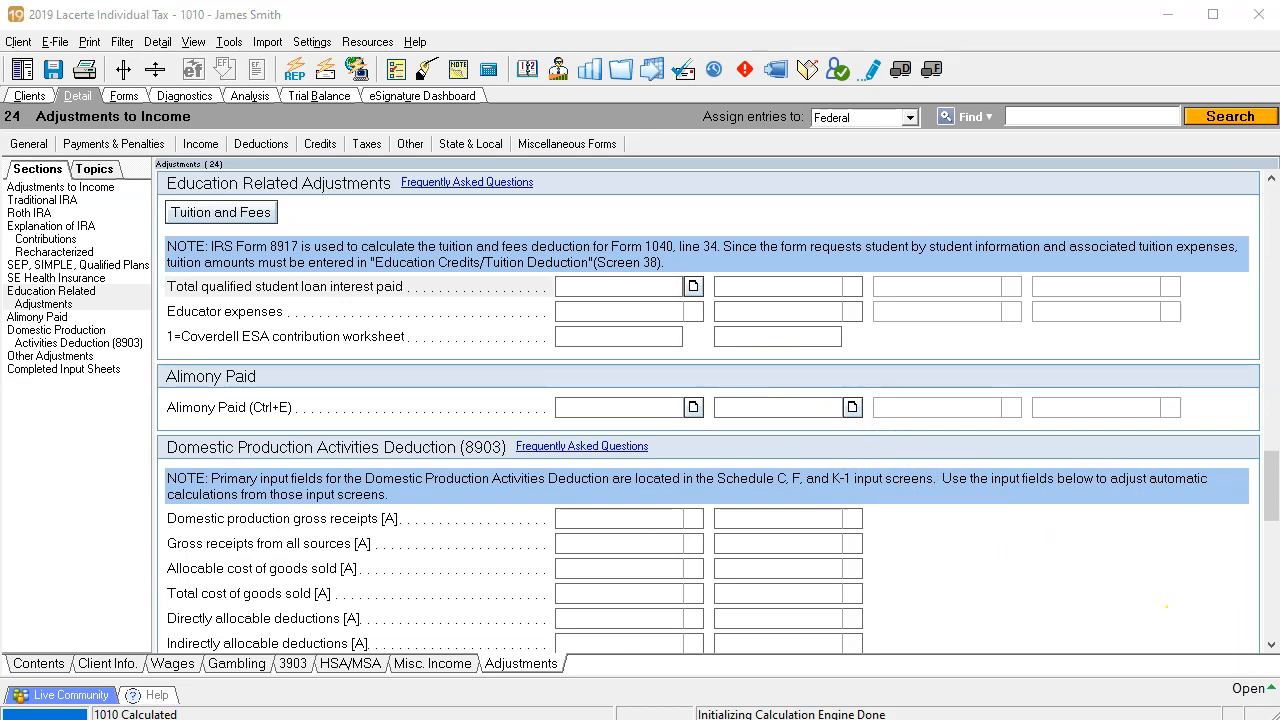
{"action": "left_click", "coordinate": [643, 290]}
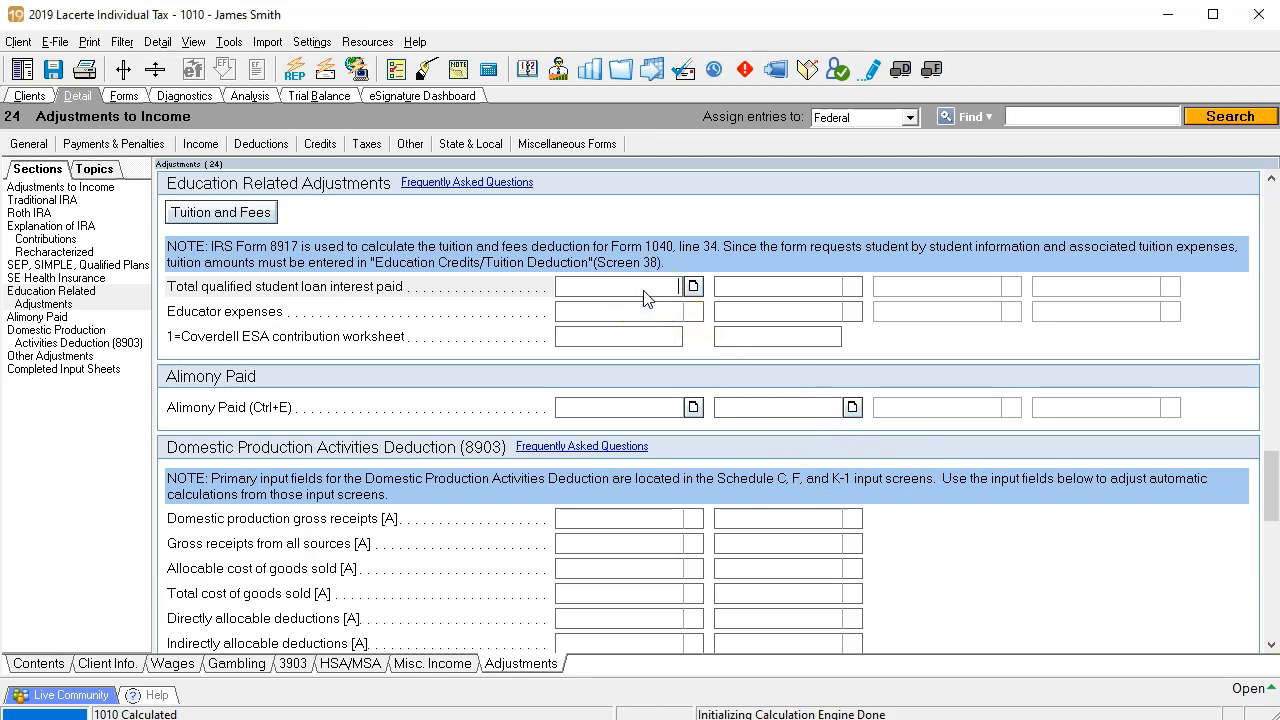
{"action": "left_click", "coordinate": [623, 279]}
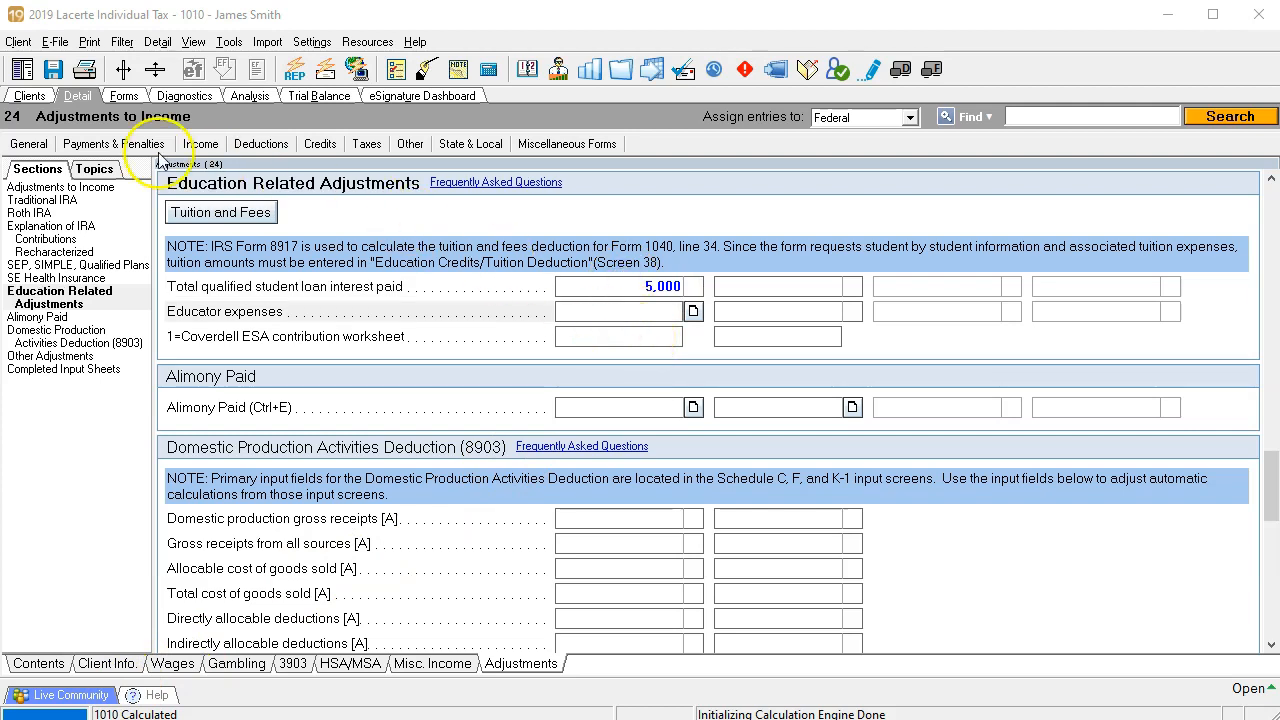
- Compare the student loan interest deduction on Schedule 1 with the deduction cap on the PowerPoint Student Loan Interest slide
{"action": "left_click", "coordinate": [124, 96]}
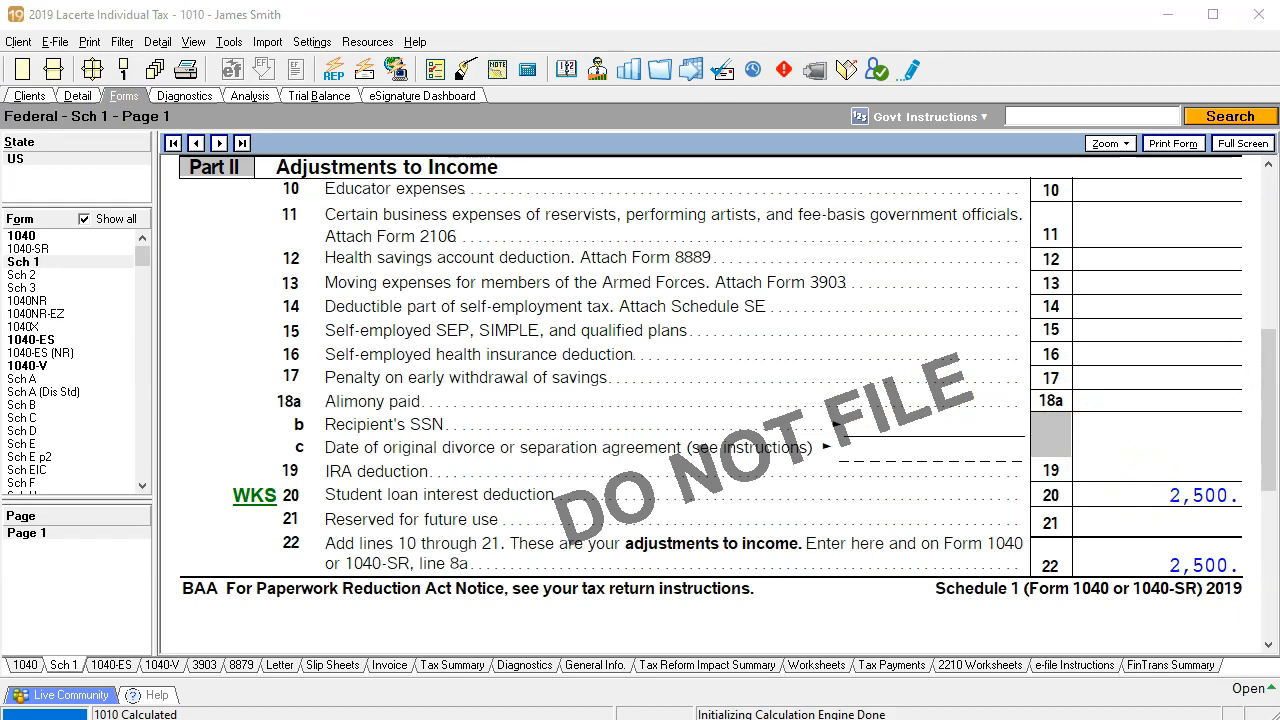
{"action": "left_click_drag", "start_coordinate": [1279, 2], "coordinate": [1041, 2]}
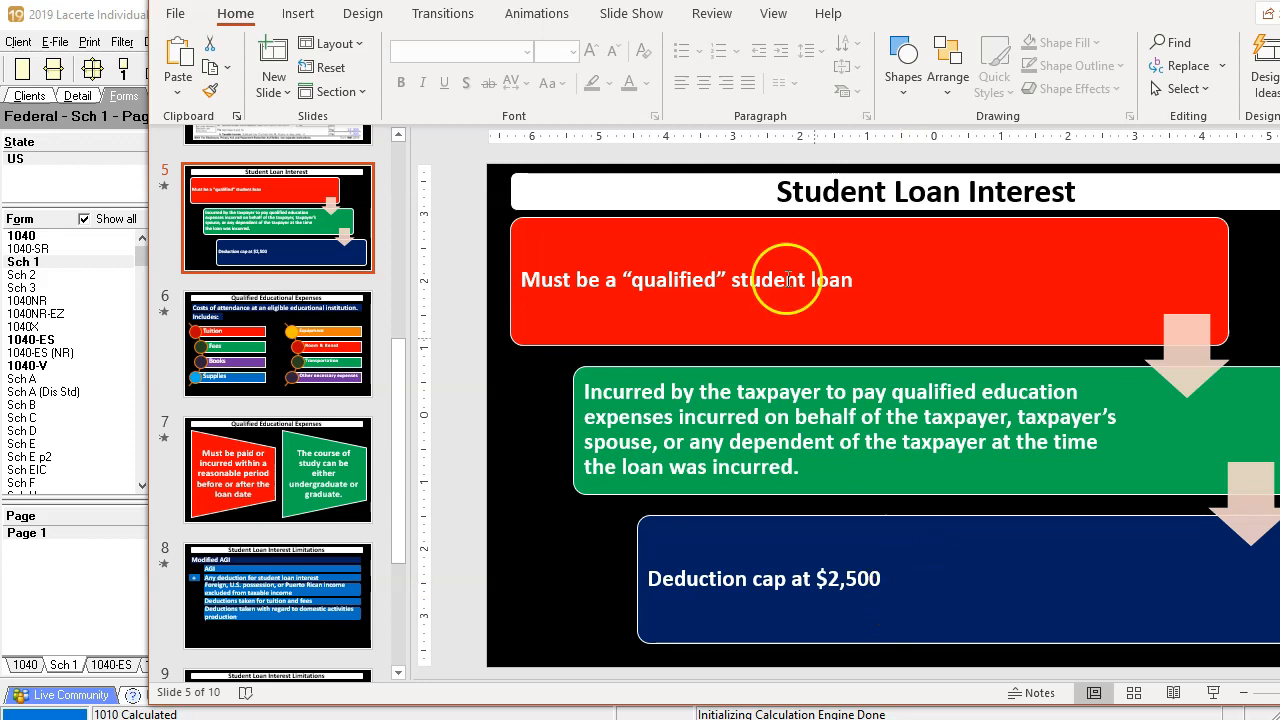
{"action": "left_click_drag", "start_coordinate": [225, 2], "coordinate": [1279, 3]}
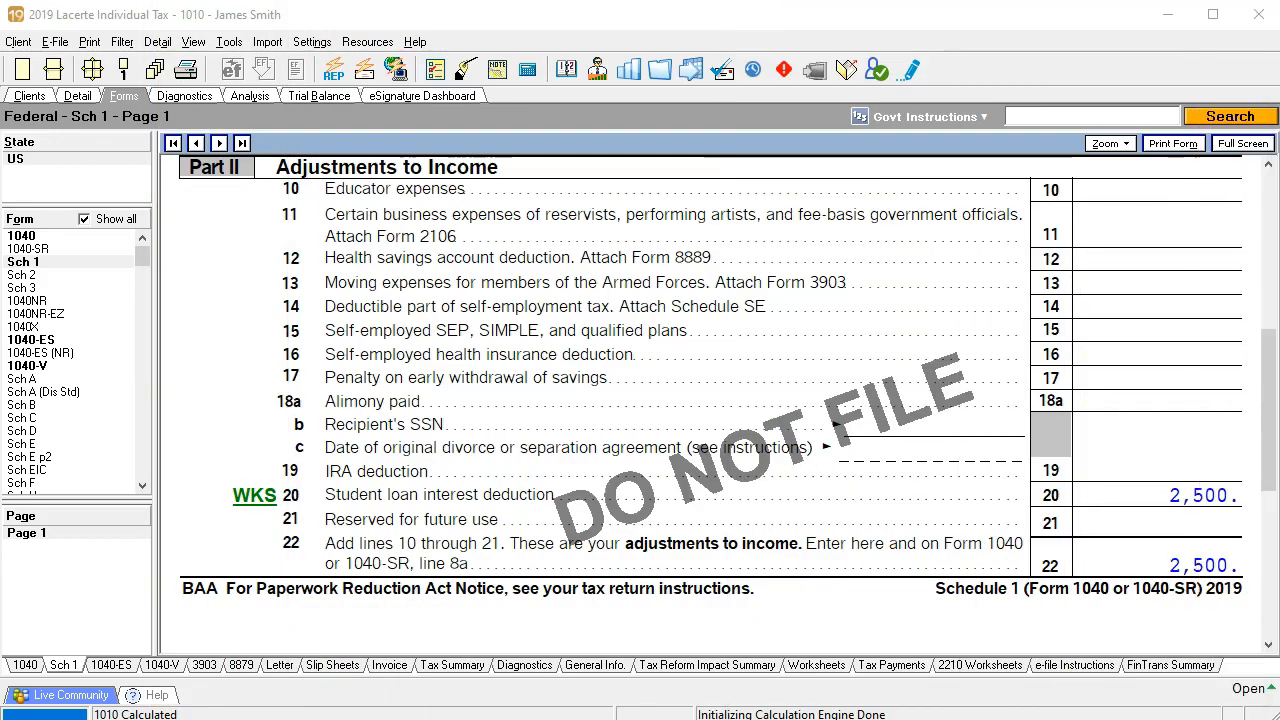
- Set the total qualified student loan interest paid to 2,000 and check the deduction on Schedule 1
{"action": "left_click", "coordinate": [75, 96]}
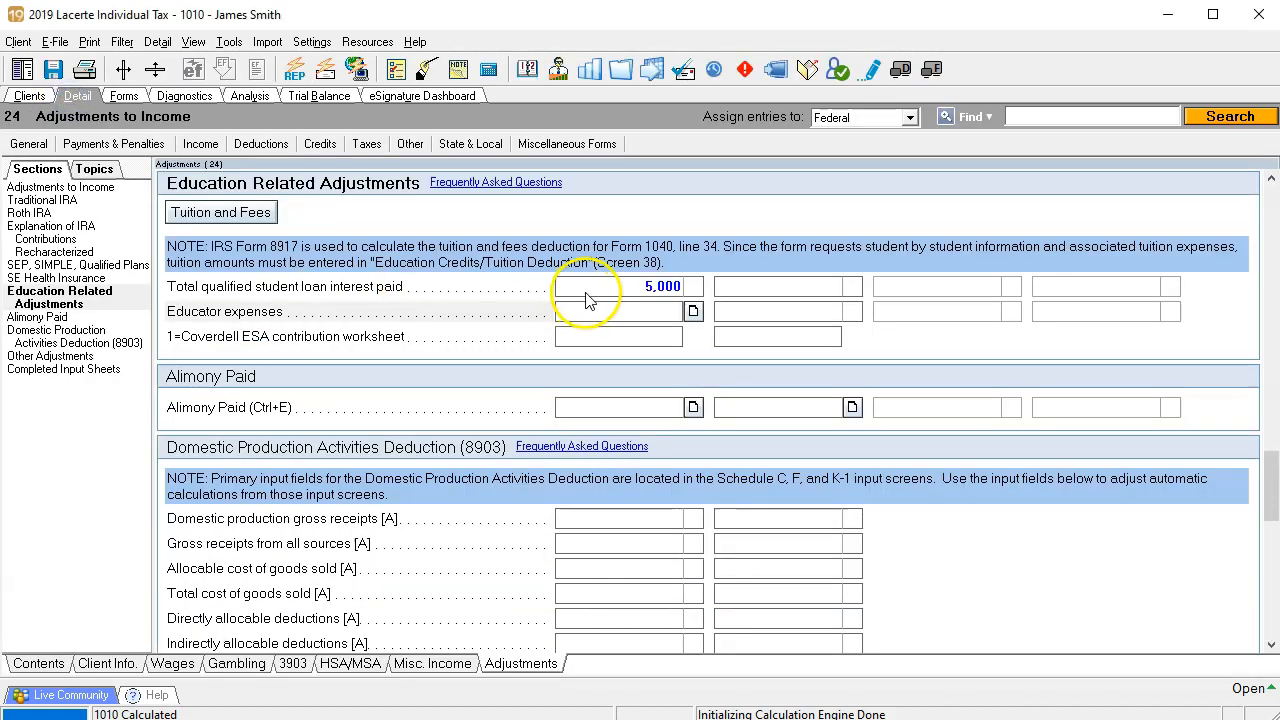
{"action": "left_click", "coordinate": [588, 286]}
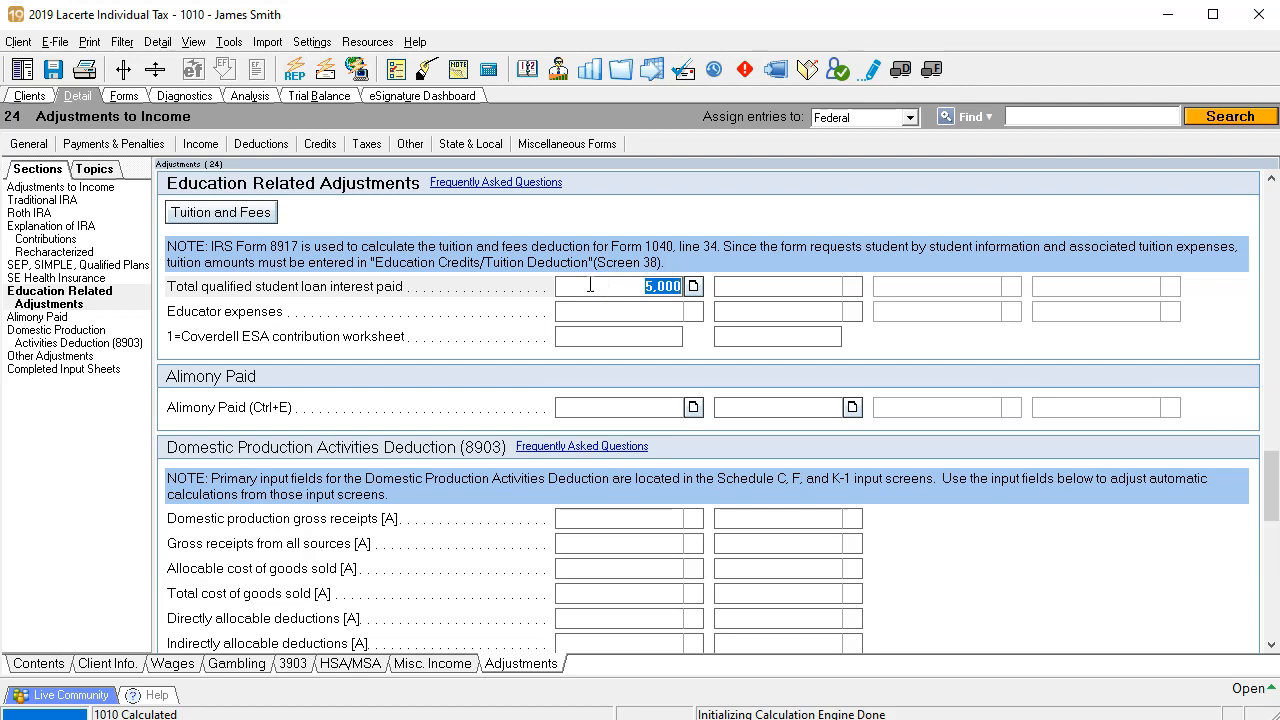
{"action": "key", "text": "Return"}
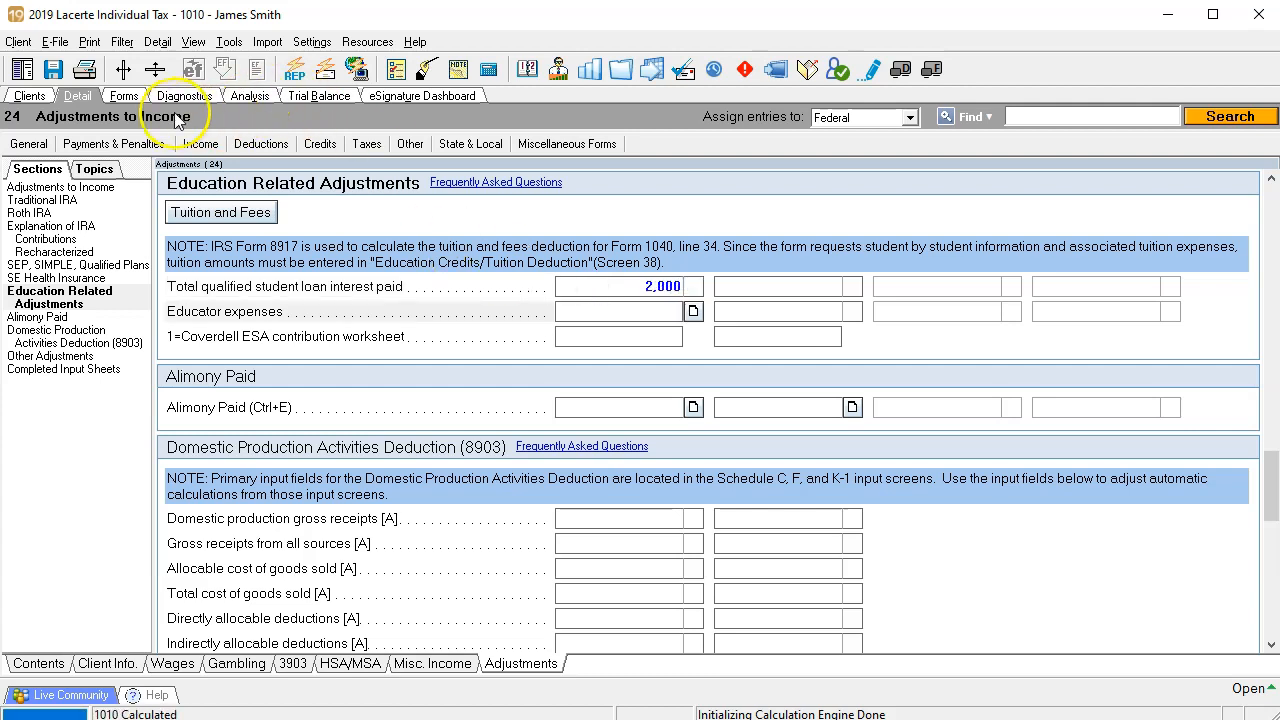
{"action": "left_click", "coordinate": [123, 96]}
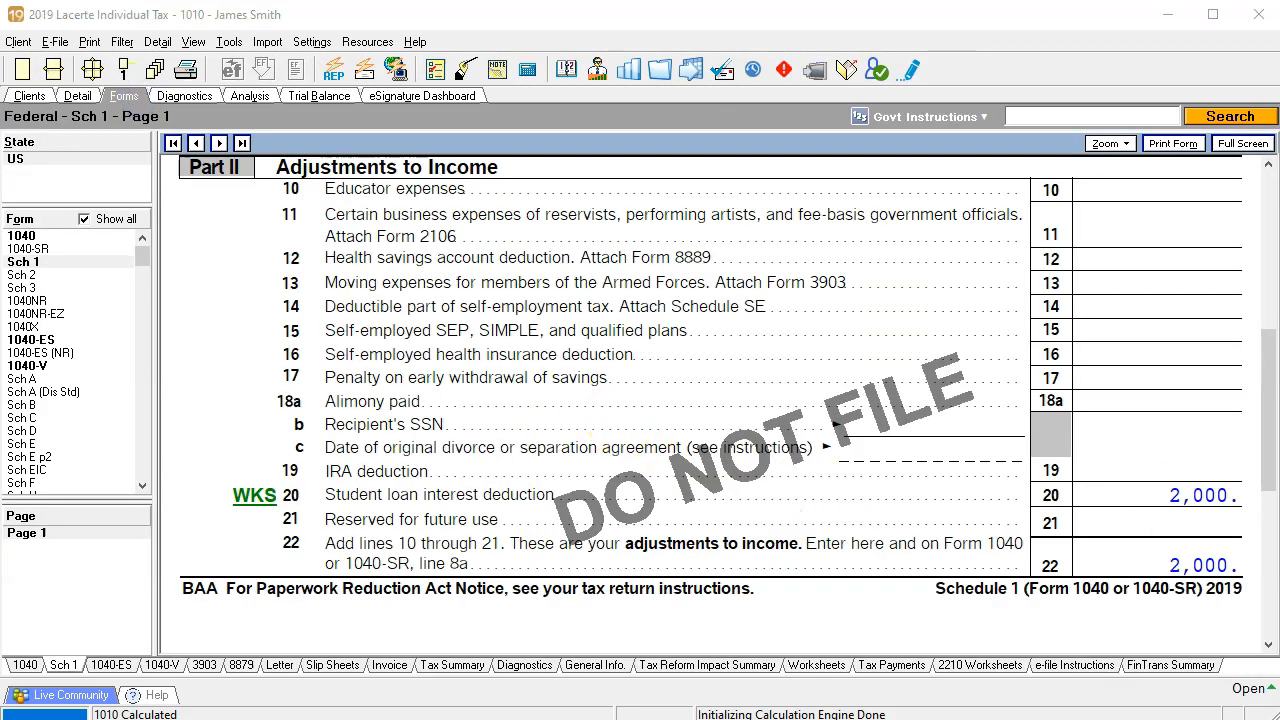
- Consult the modified AGI thresholds on the PowerPoint Student Loan Interest Limitations slide, then return to Schedule 1 in Lacerte
{"action": "left_click_drag", "start_coordinate": [1279, 0], "coordinate": [700, 2]}
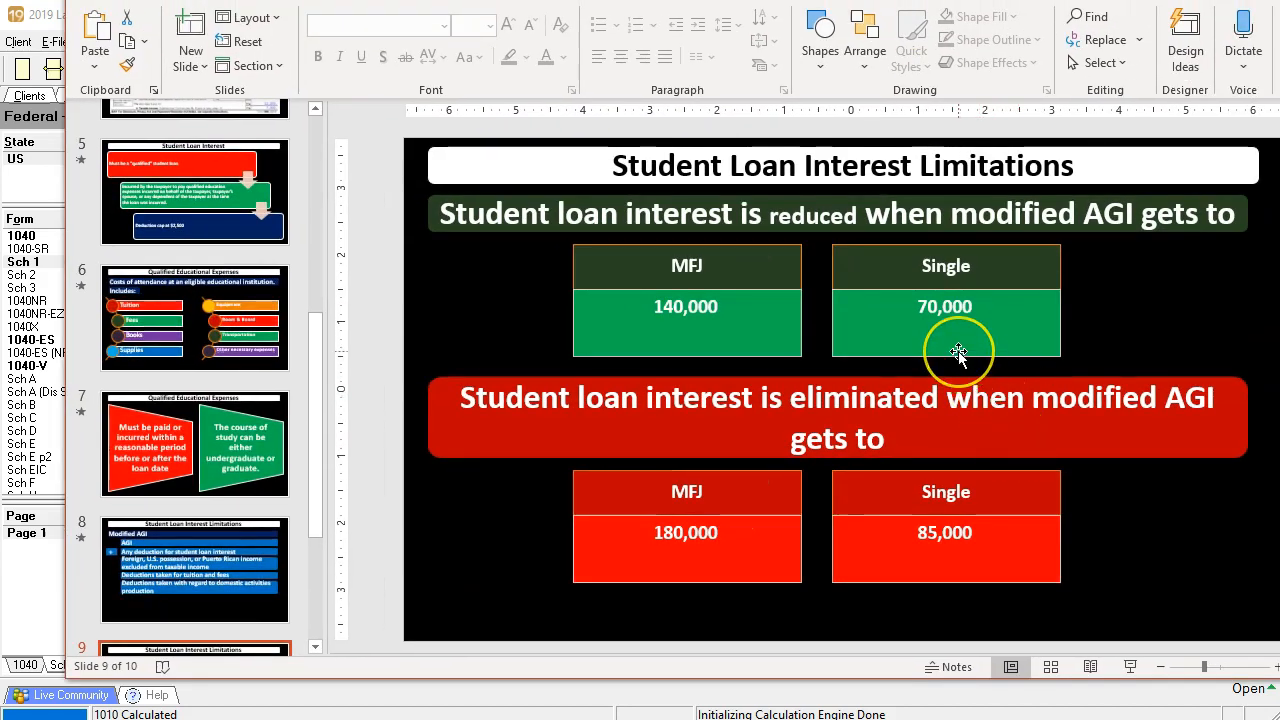
{"action": "left_click_drag", "start_coordinate": [1106, 0], "coordinate": [1279, 30]}
{"action": "left_click_drag", "start_coordinate": [1174, 7], "coordinate": [1279, 5]}
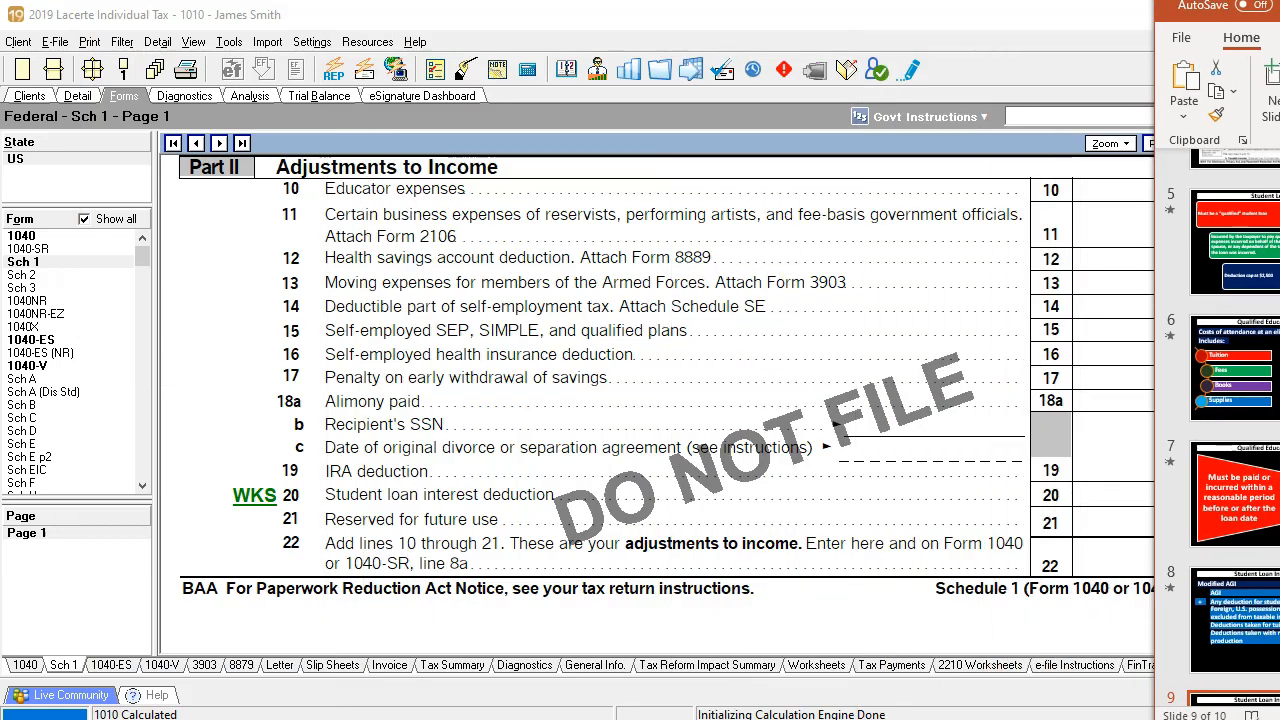
{"action": "left_click_drag", "start_coordinate": [1160, 5], "coordinate": [1279, 5]}
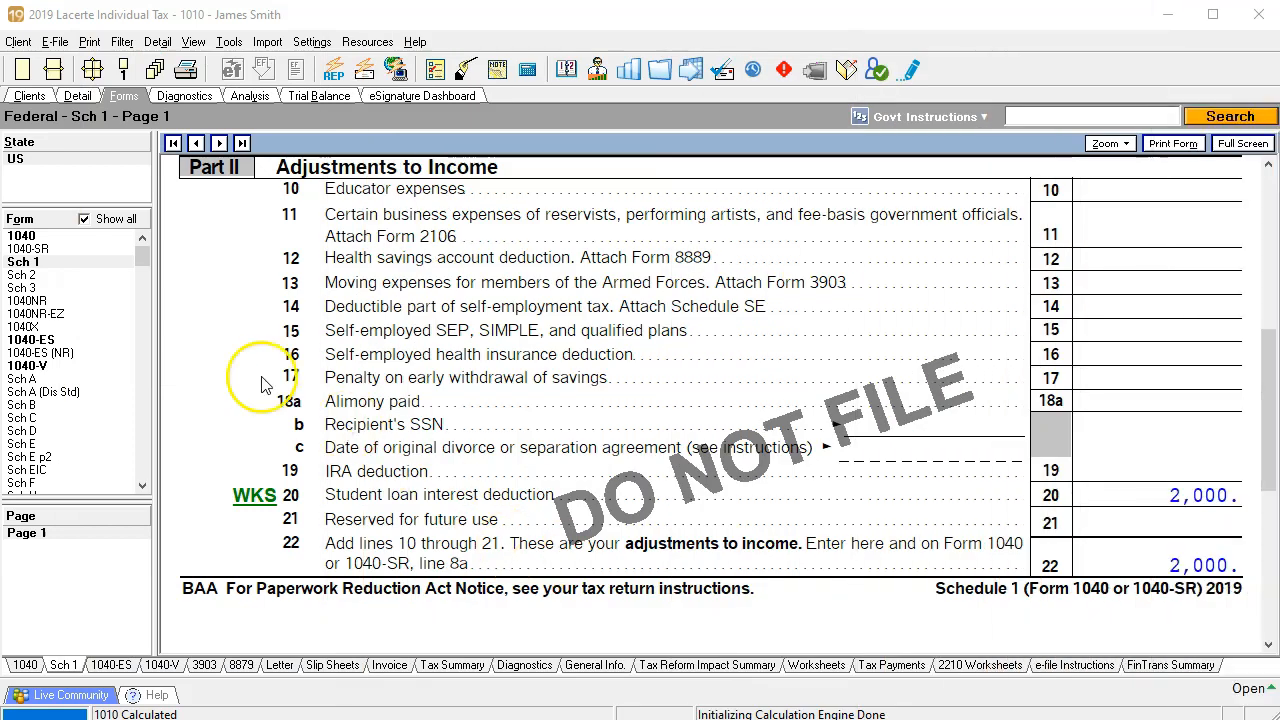
- Open Form 1040 page 1 and review its income and adjustment lines
{"action": "left_click", "coordinate": [22, 236]}
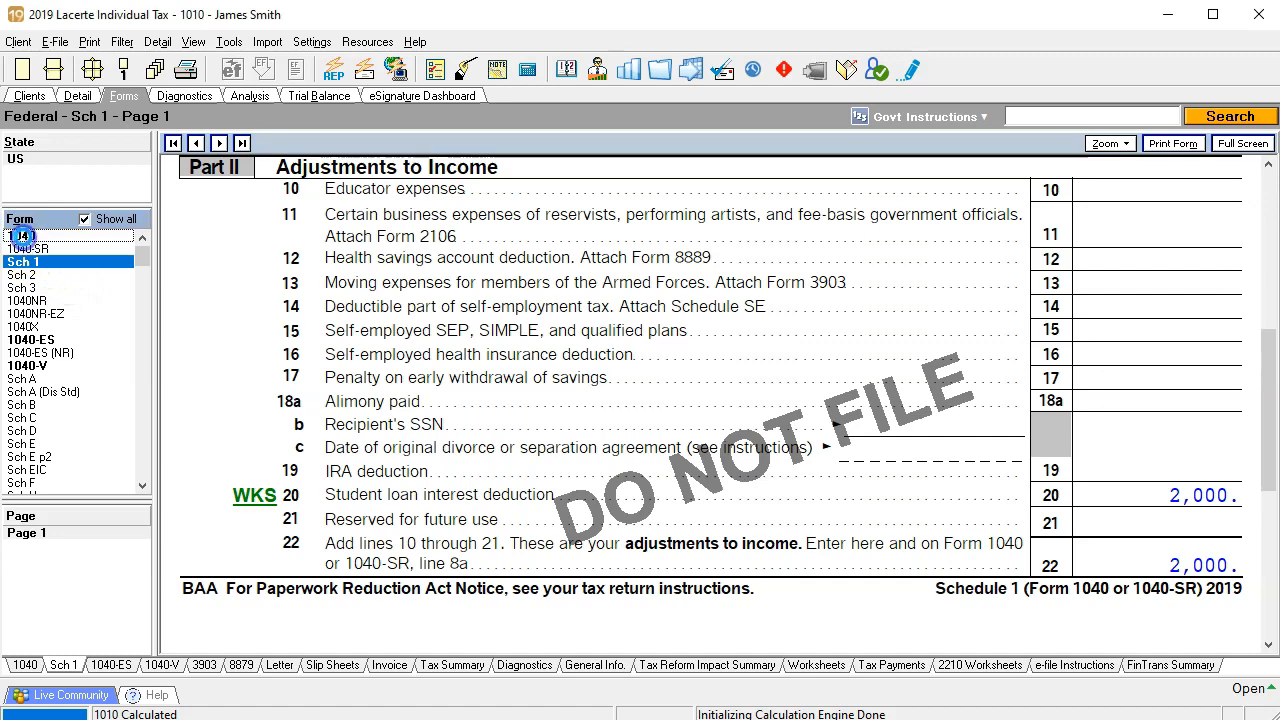
{"action": "scroll", "coordinate": [432, 428], "scroll_direction": "down", "scroll_amount": 5}
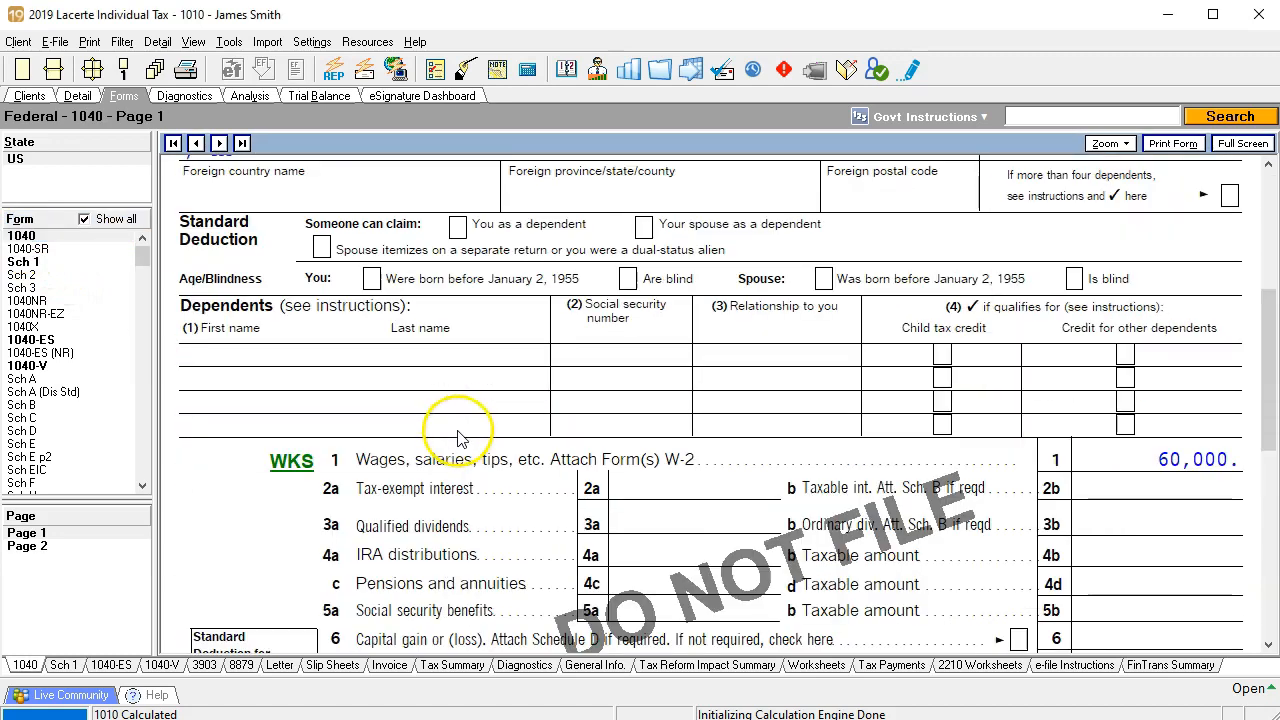
{"action": "scroll", "coordinate": [1086, 445], "scroll_direction": "down", "scroll_amount": 3}
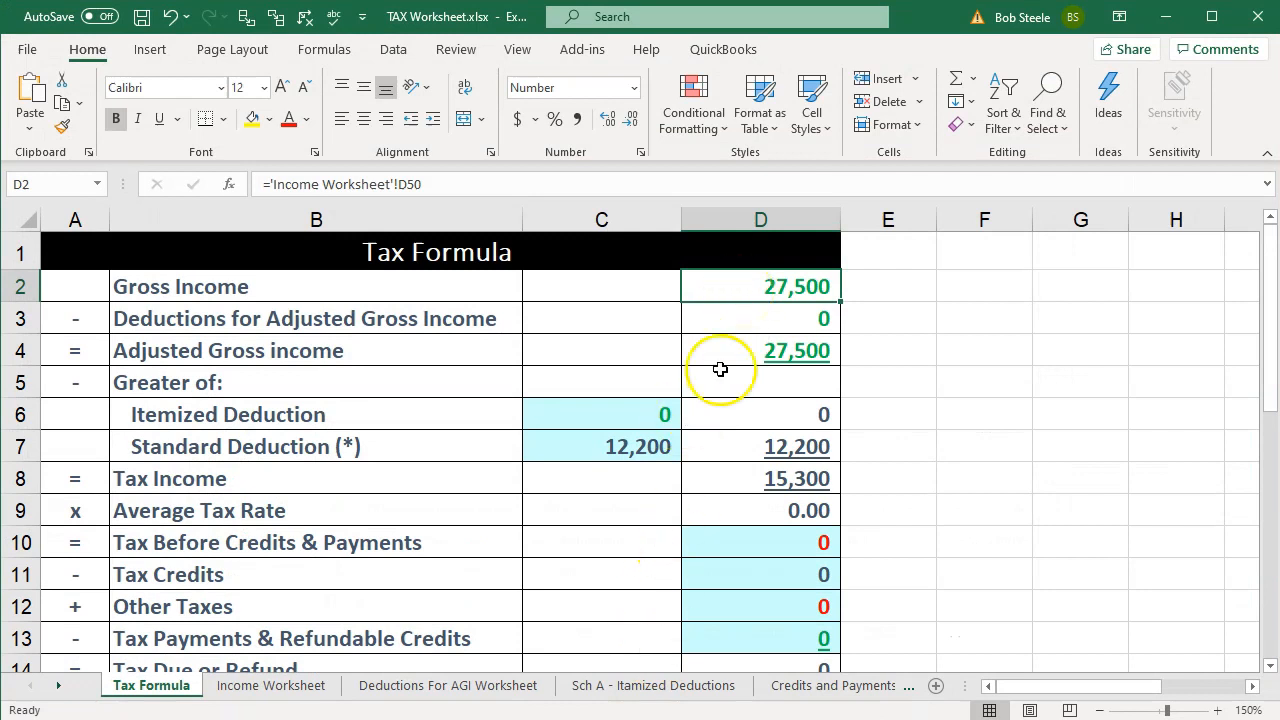
- In the Excel tax workbook, set the W-2 income in cell C3 of the Income Worksheet to 60,000
{"action": "left_click", "coordinate": [300, 688]}
{"action": "scroll", "coordinate": [482, 514], "scroll_direction": "up", "scroll_amount": 10}
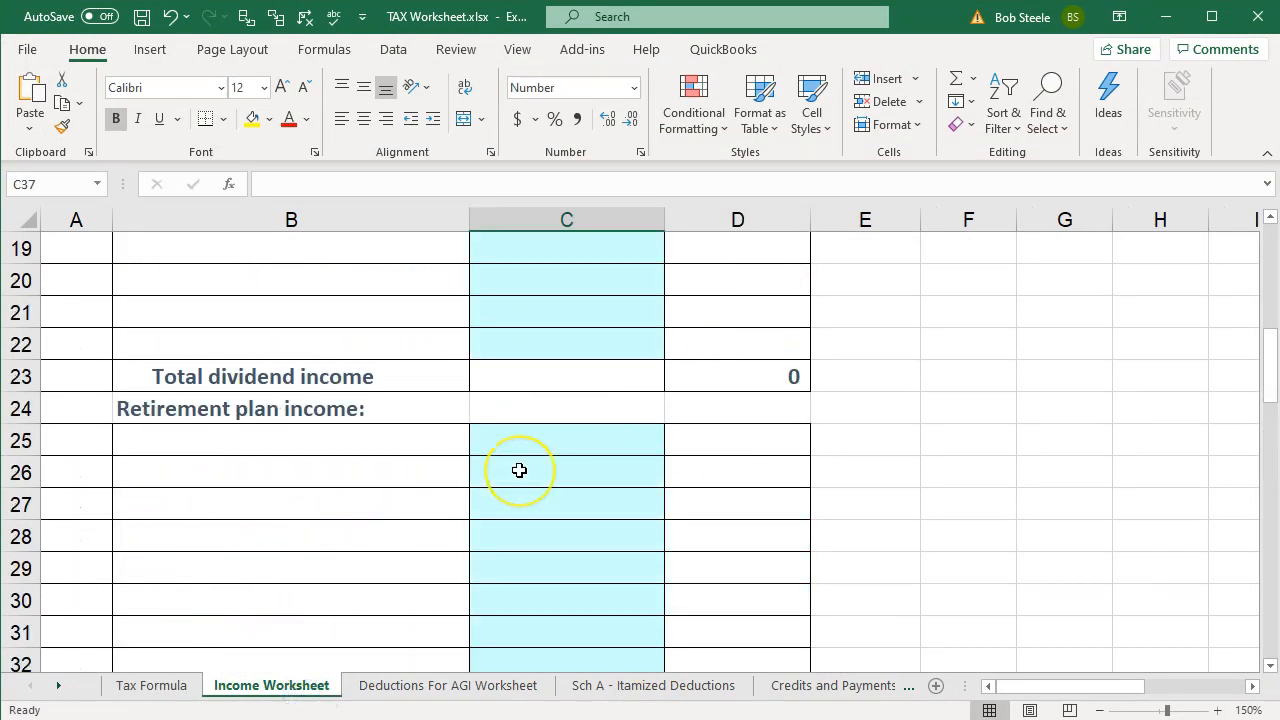
{"action": "left_click", "coordinate": [583, 320]}
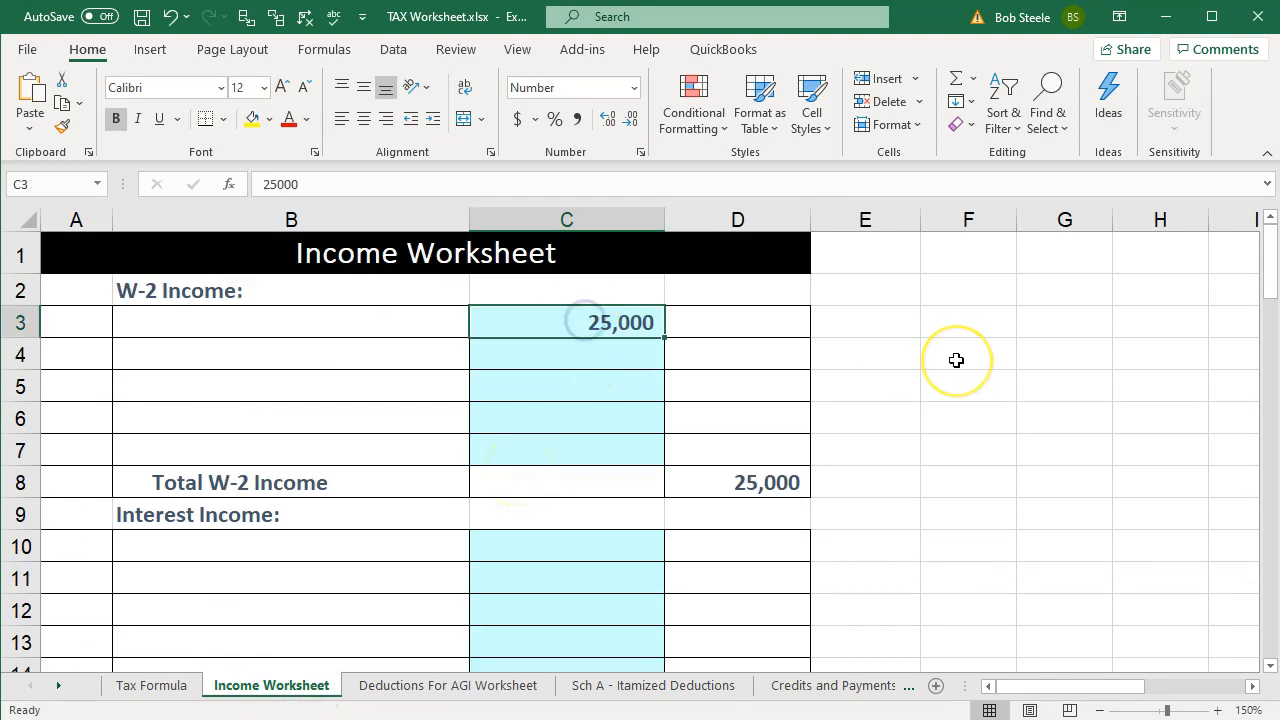
{"action": "type", "text": "60000"}
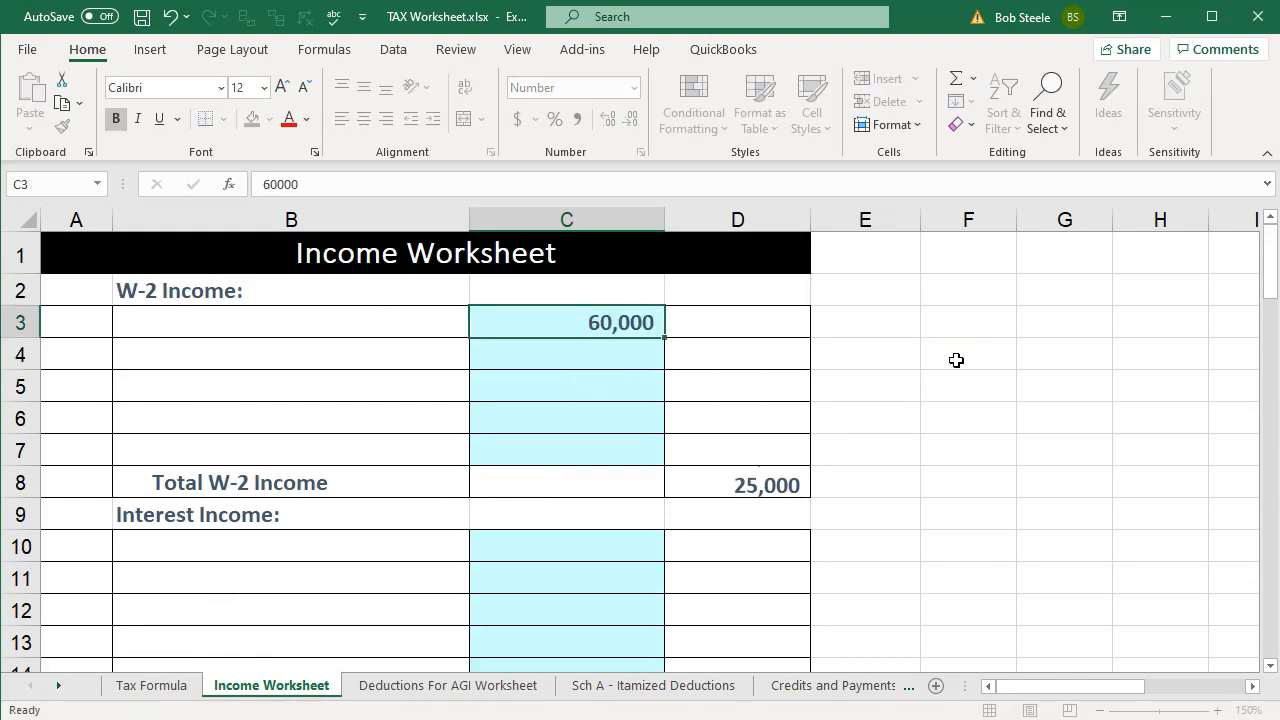
{"action": "key", "text": "Return"}
- Clear the Social Security amount in C36 of the Income Worksheet and check gross income on the Tax Formula sheet
{"action": "scroll", "coordinate": [958, 370], "scroll_direction": "down", "scroll_amount": 9}
{"action": "scroll", "coordinate": [962, 385], "scroll_direction": "down", "scroll_amount": 2}
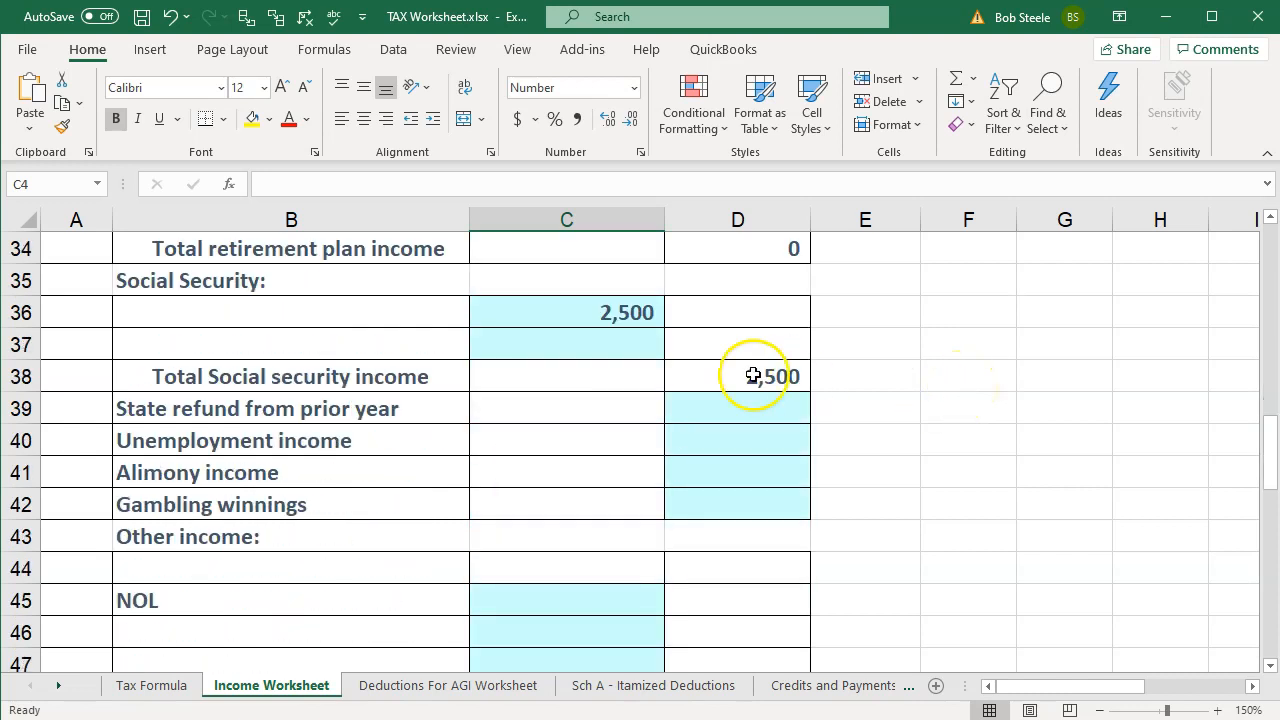
{"action": "left_click", "coordinate": [622, 308]}
{"action": "key", "text": "Delete"}
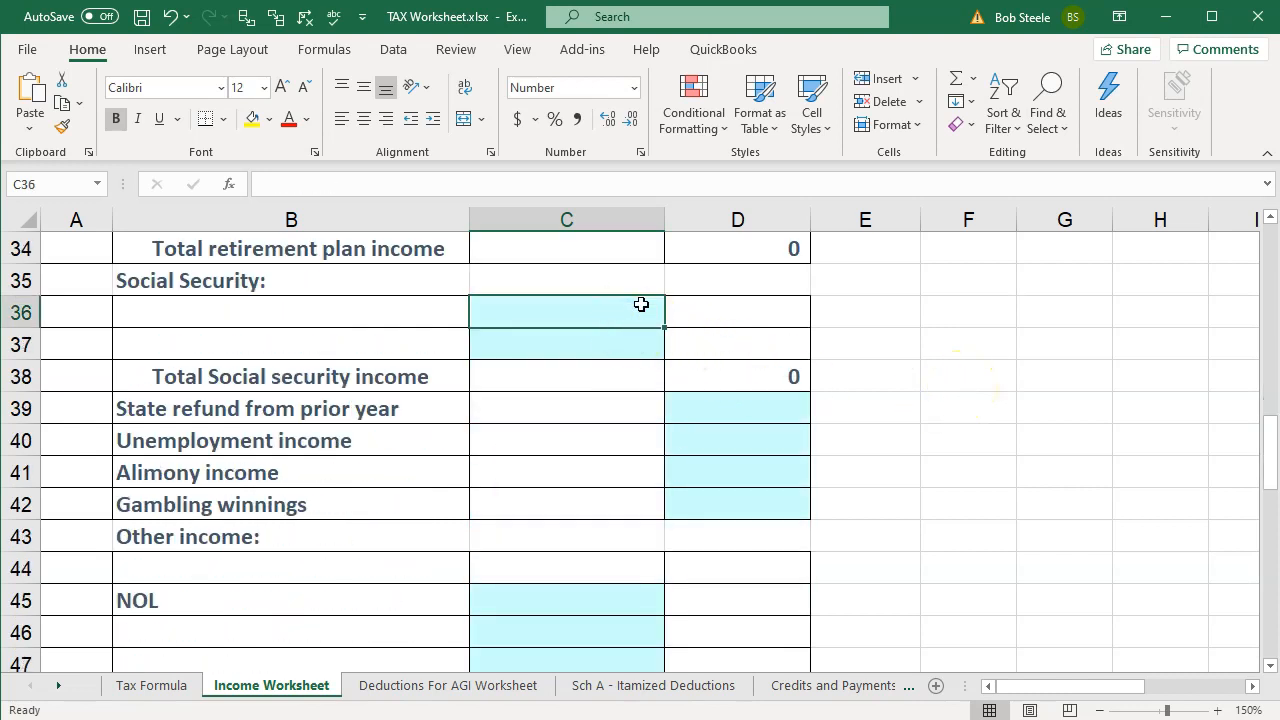
{"action": "scroll", "coordinate": [645, 320], "scroll_direction": "down", "scroll_amount": 4}
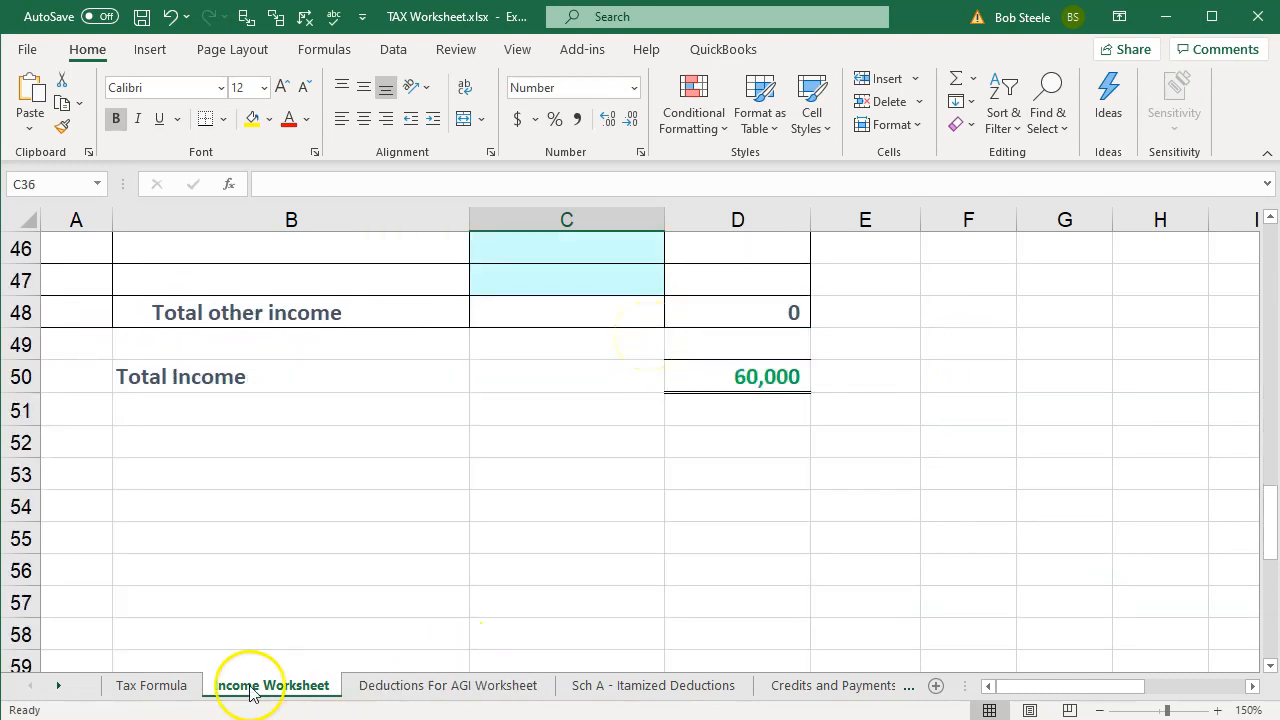
{"action": "left_click", "coordinate": [172, 684]}
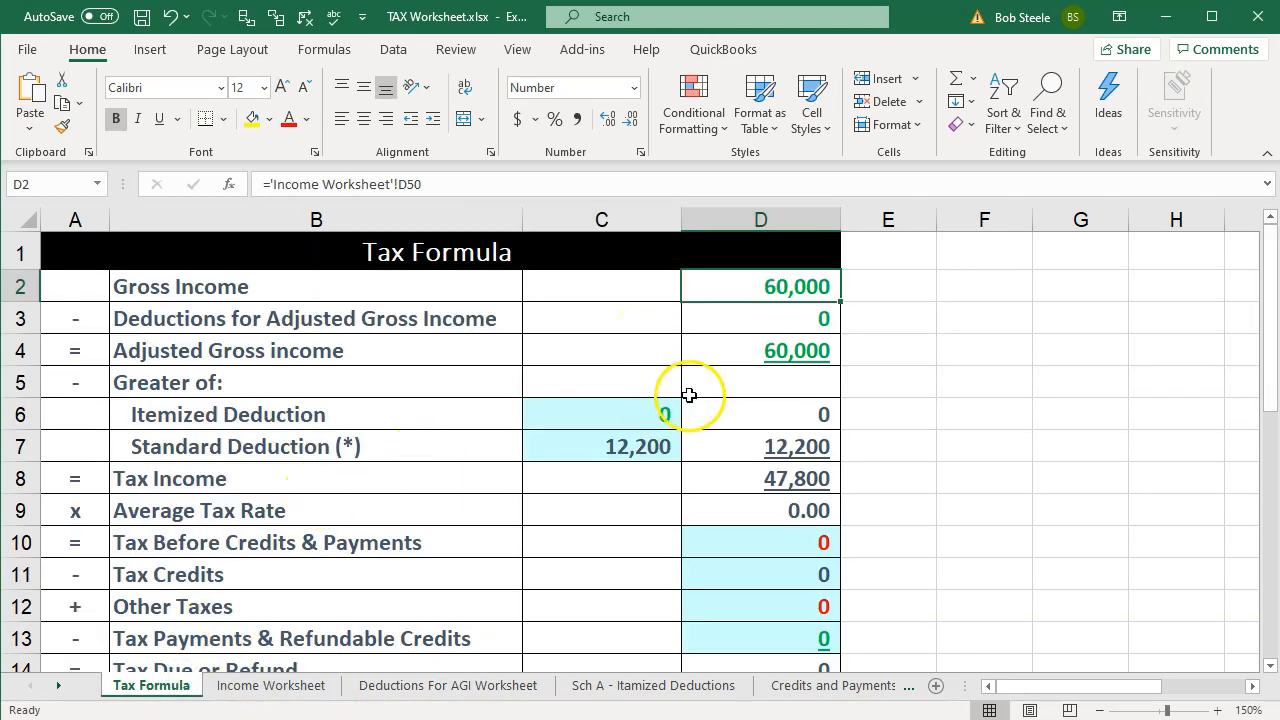
- Enter 2,000 for student loan interest on the Deductions For AGI Worksheet and check the Tax Formula sheet
{"action": "left_click", "coordinate": [769, 320]}
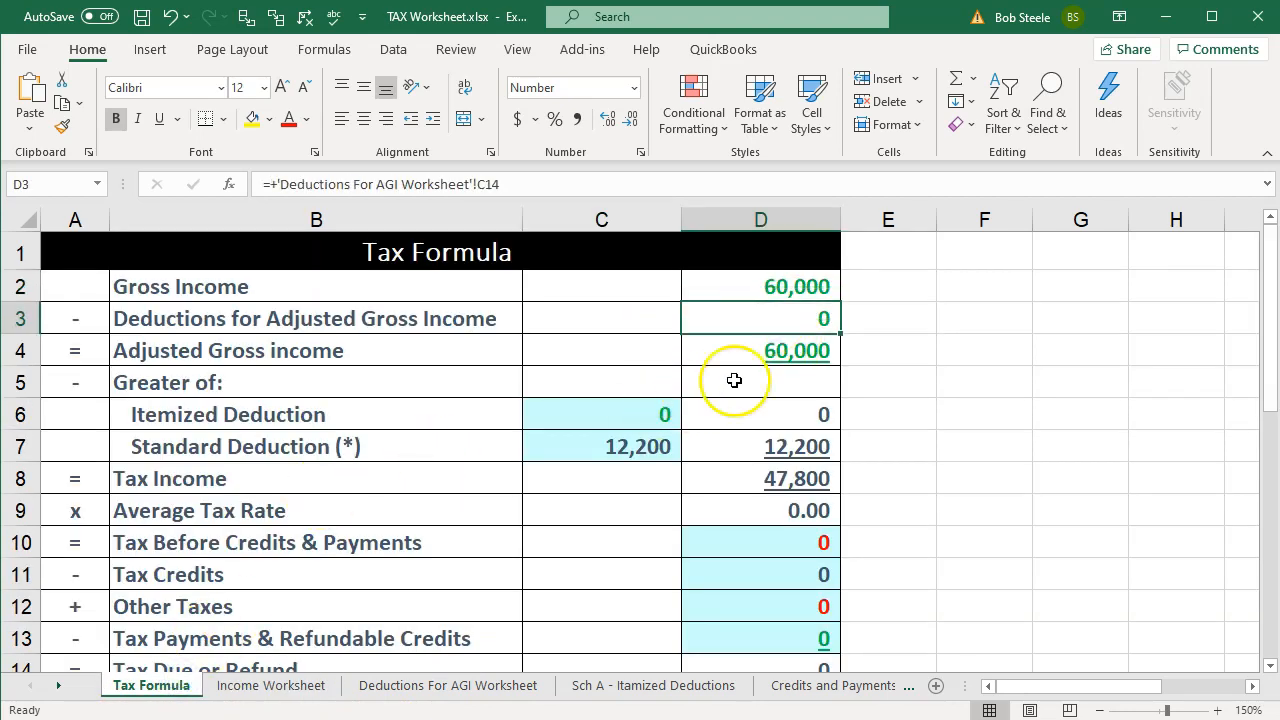
{"action": "left_click", "coordinate": [418, 687]}
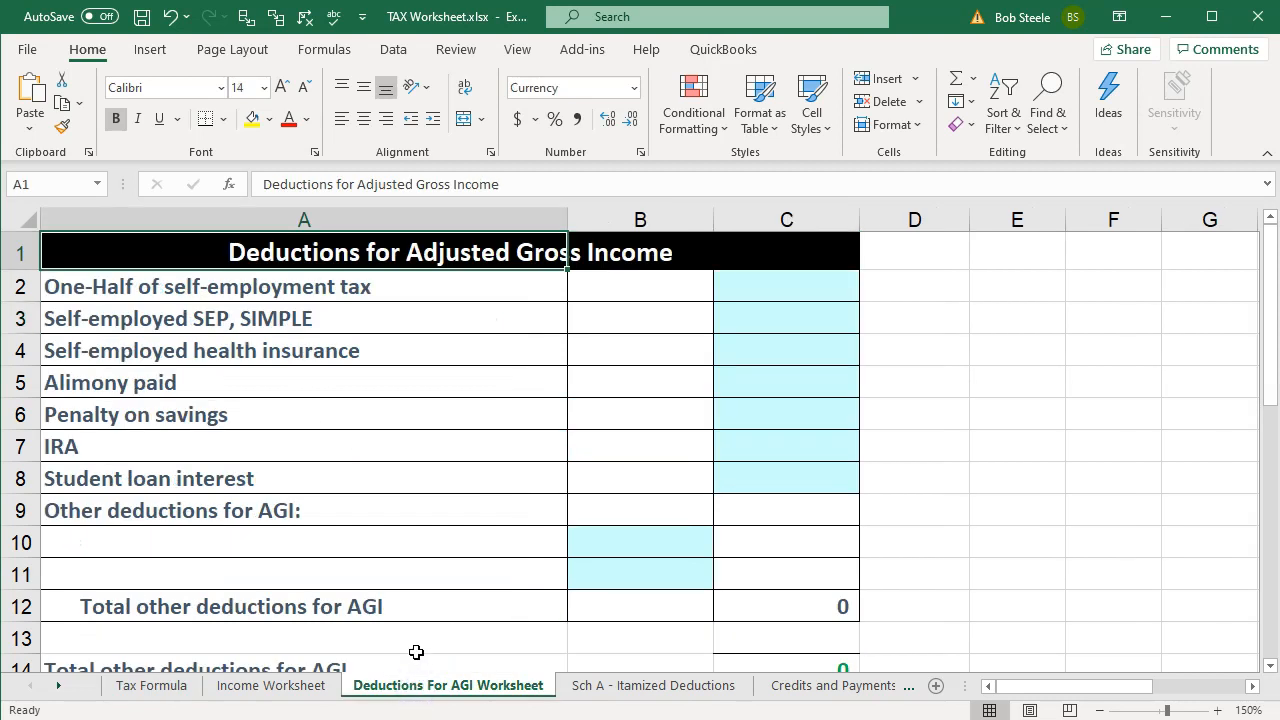
{"action": "left_click", "coordinate": [722, 477]}
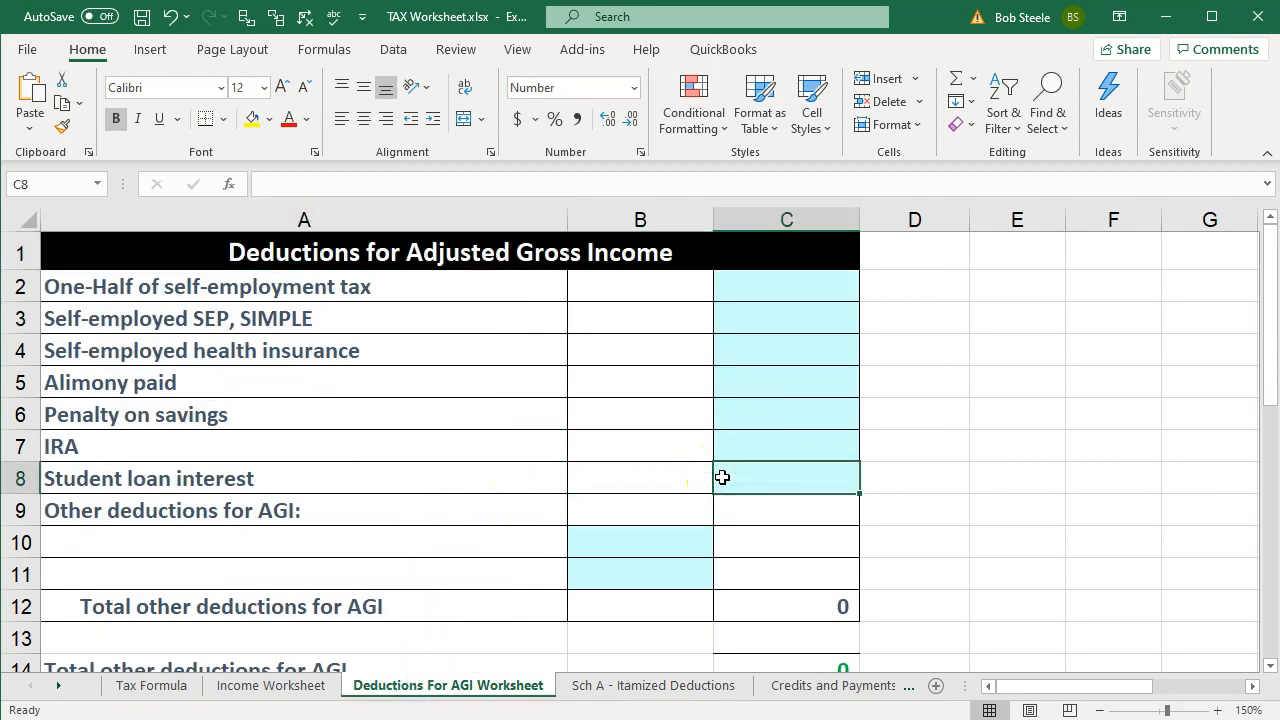
{"action": "type", "text": "2,000"}
{"action": "key", "text": "Return"}
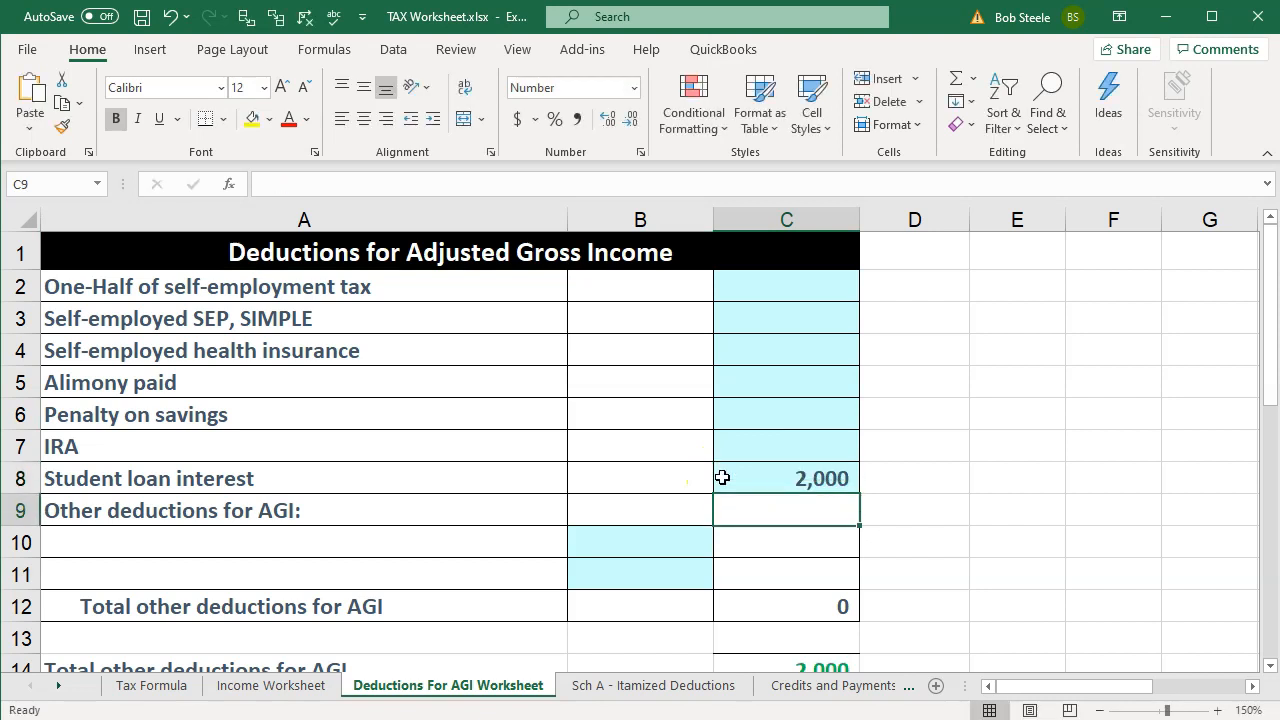
{"action": "left_click", "coordinate": [126, 688]}
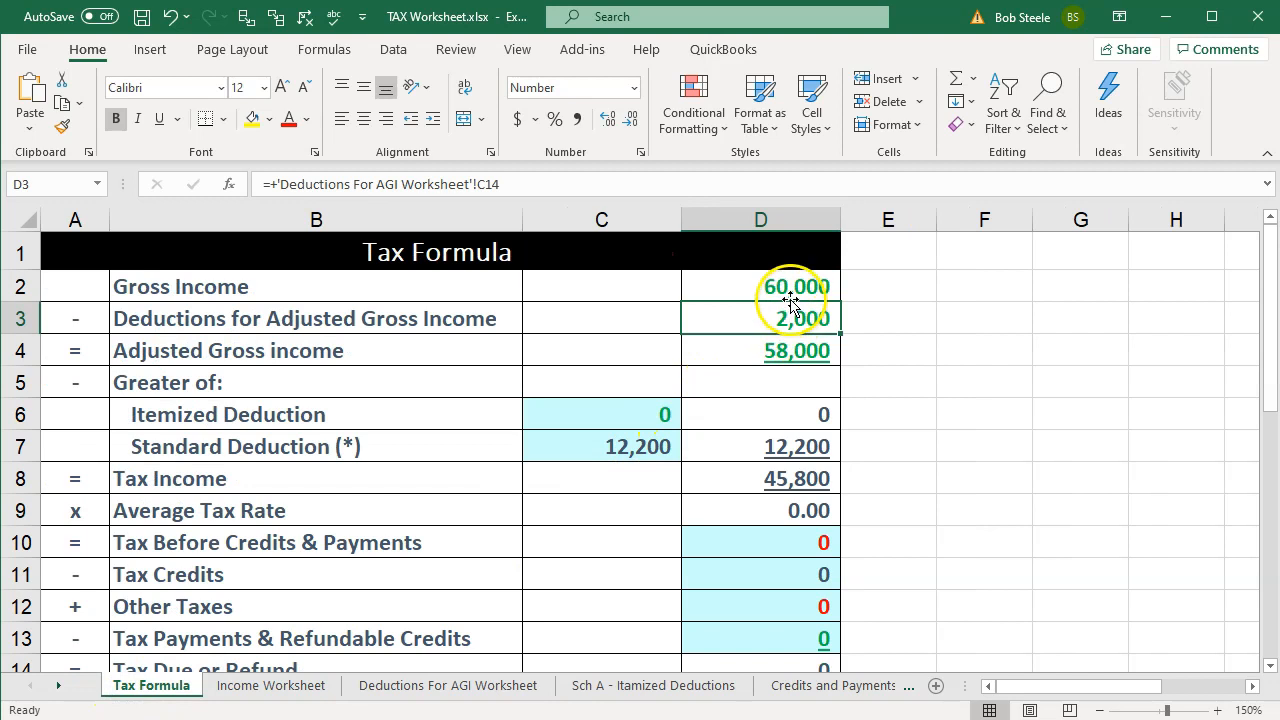
- Review the Tax Formula sheet from gross income through the deductions to the taxable income formula in D8
{"action": "left_click", "coordinate": [795, 290]}
{"action": "key", "text": "Down"}
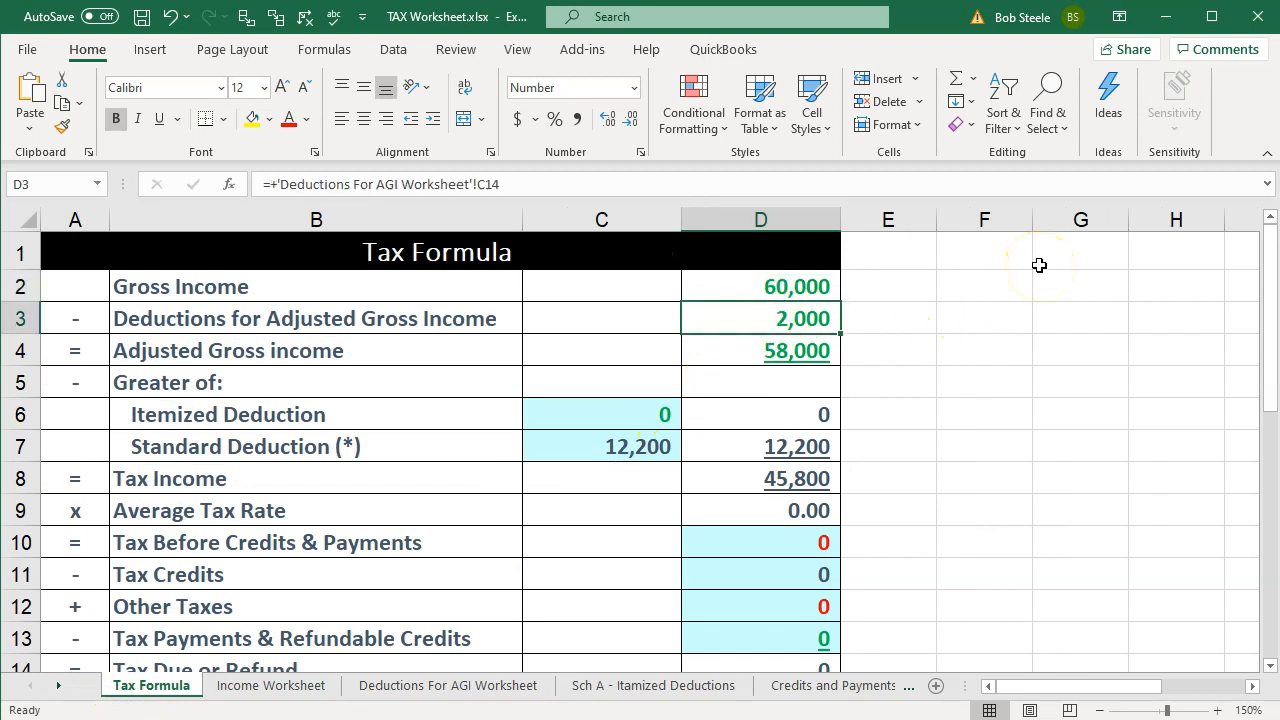
{"action": "key", "text": "Down"}
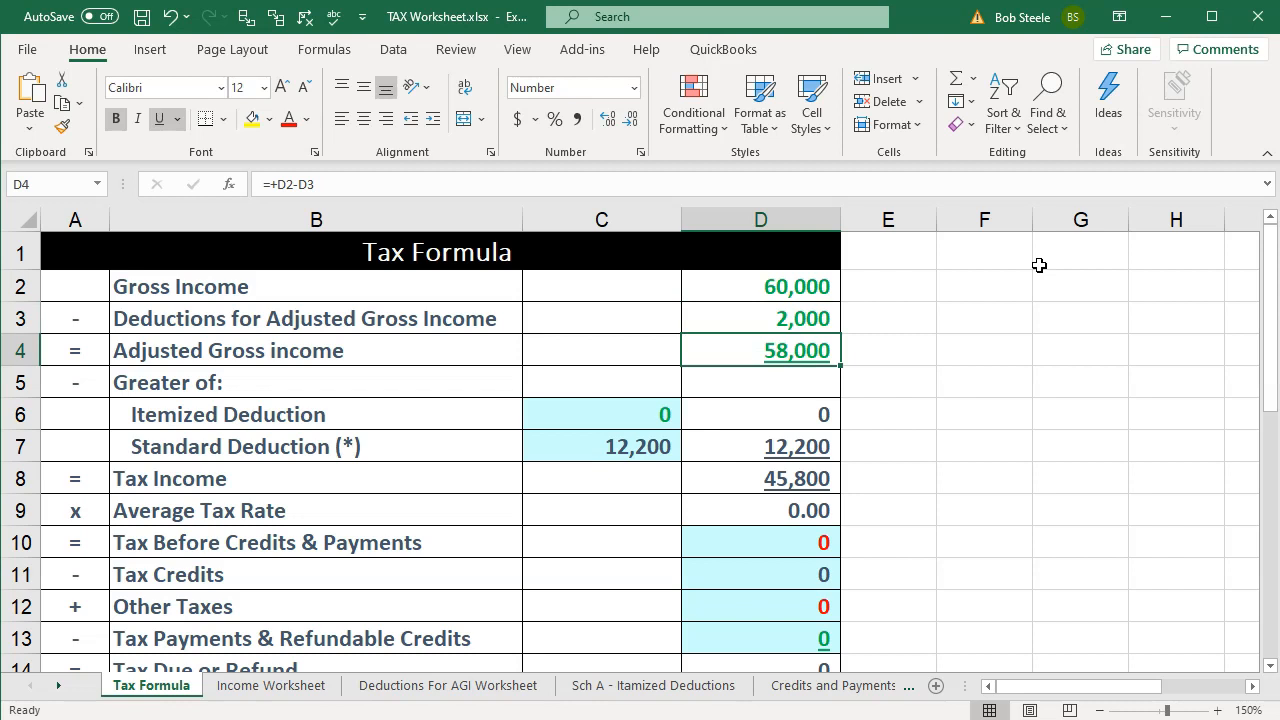
{"action": "key", "text": "Down"}
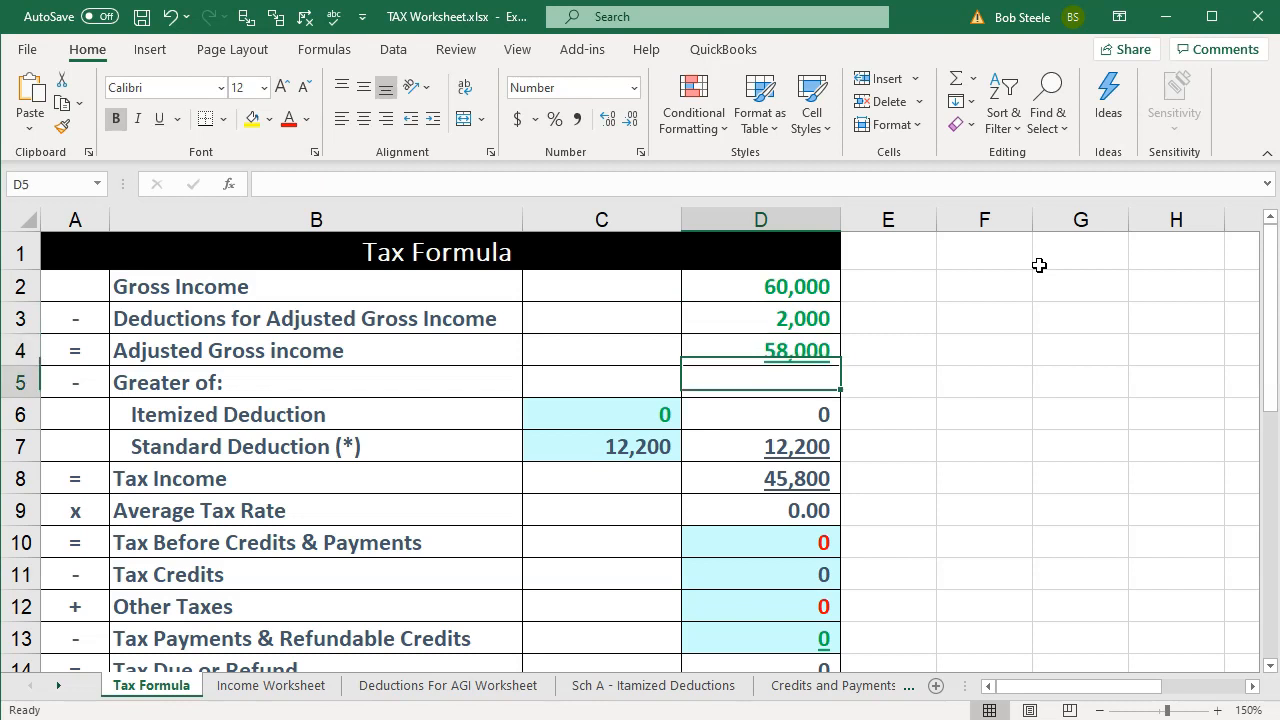
{"action": "key", "text": "Down"}
{"action": "key", "text": "Left"}
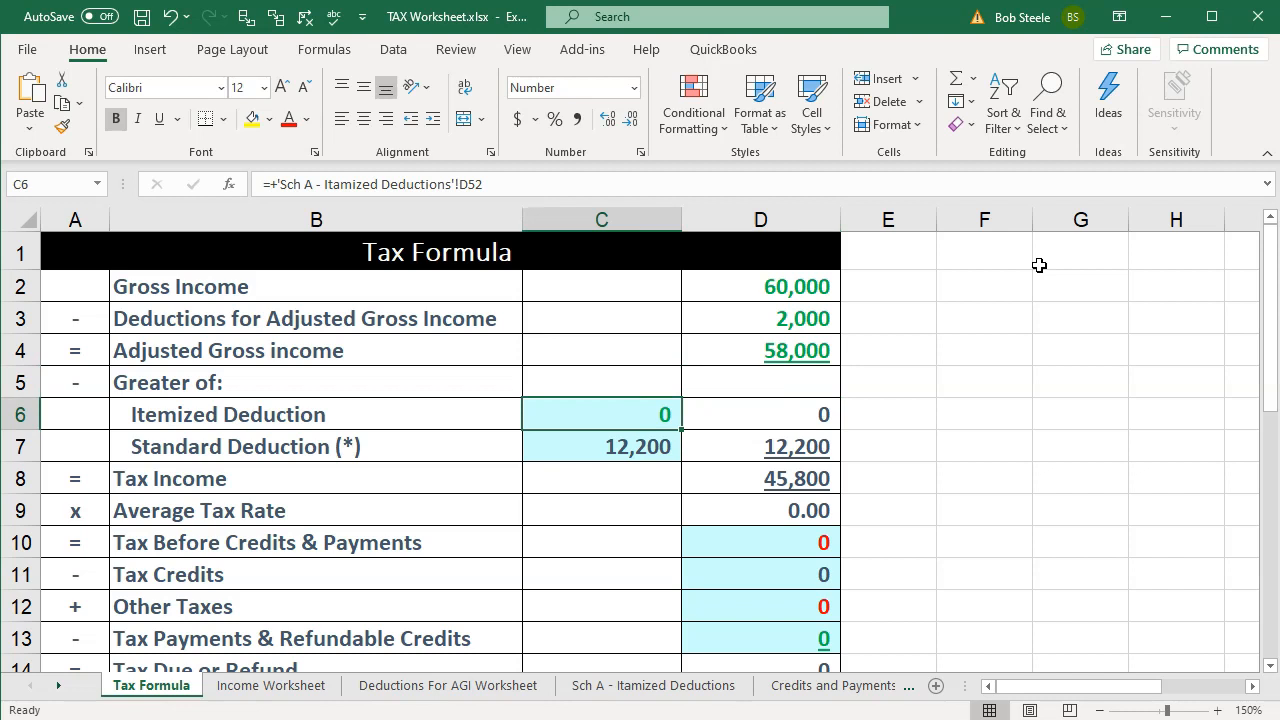
{"action": "key", "text": "Down"}
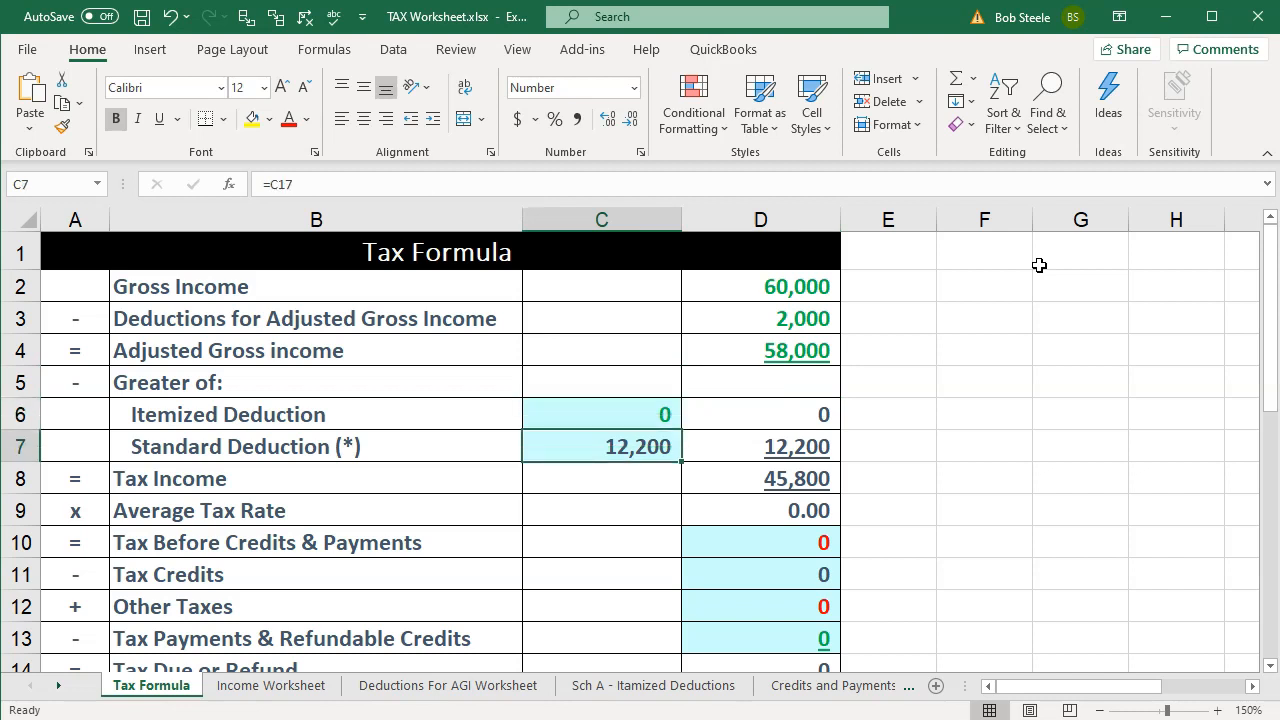
{"action": "key", "text": "Right"}
{"action": "key", "text": "Down"}
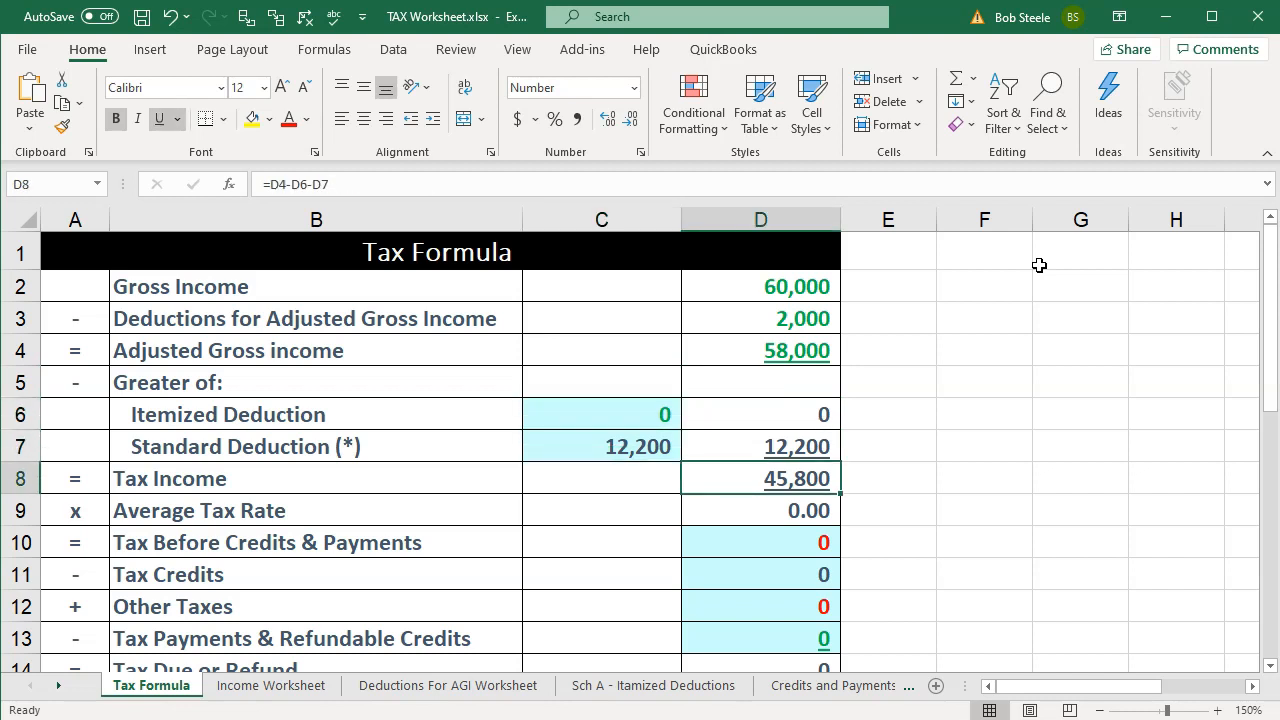
- Switch to the Lacerte return and set the Job 1 W-2 wages to 86,000
{"action": "left_click", "coordinate": [1165, 16]}
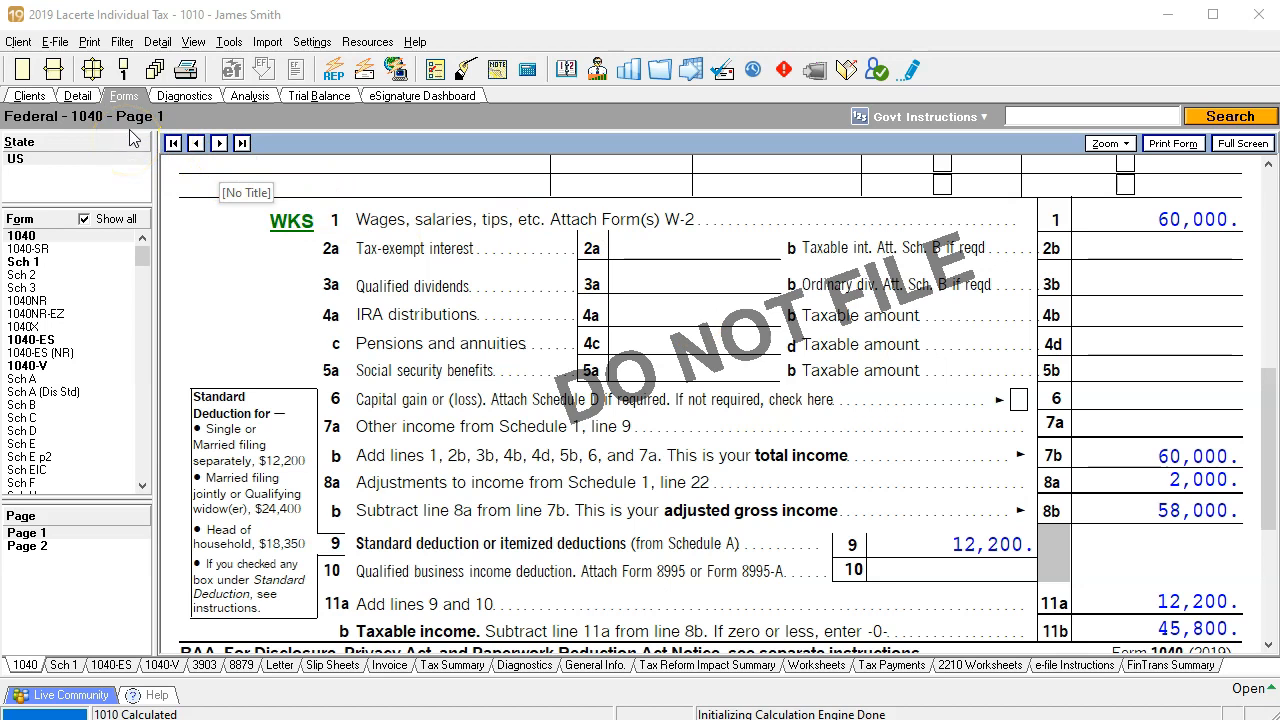
{"action": "left_click", "coordinate": [77, 99]}
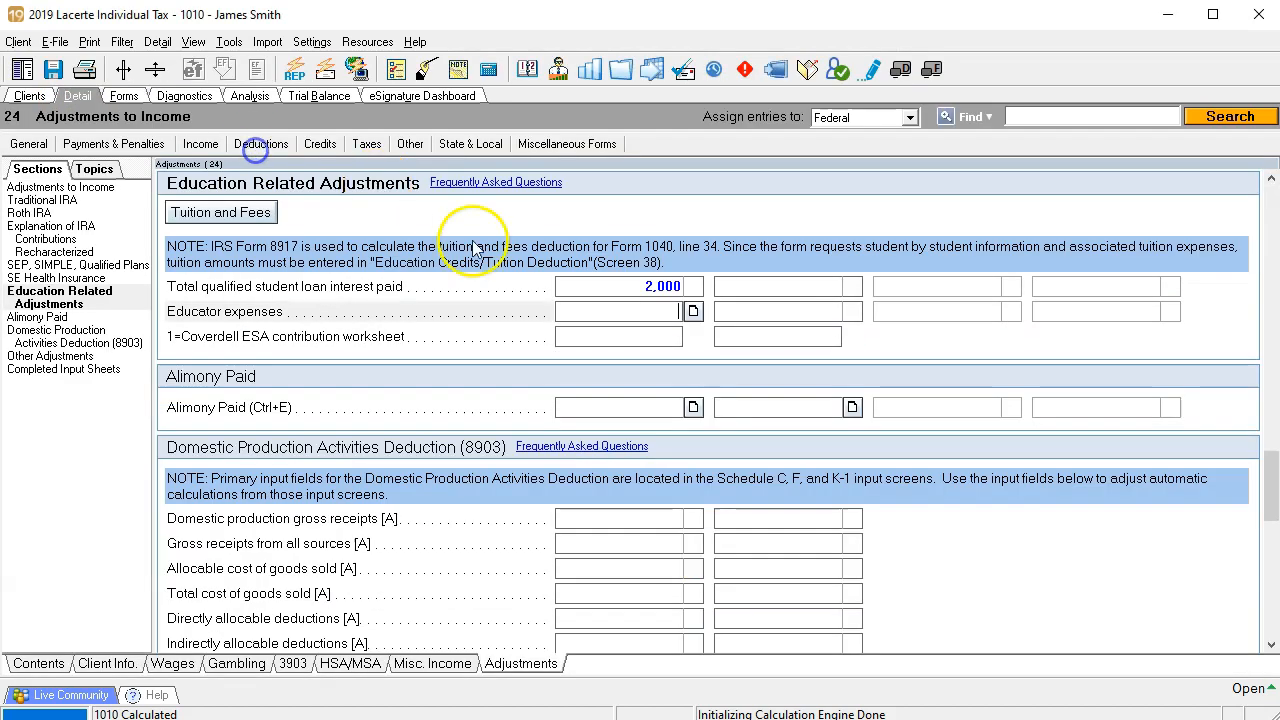
{"action": "left_click", "coordinate": [595, 287]}
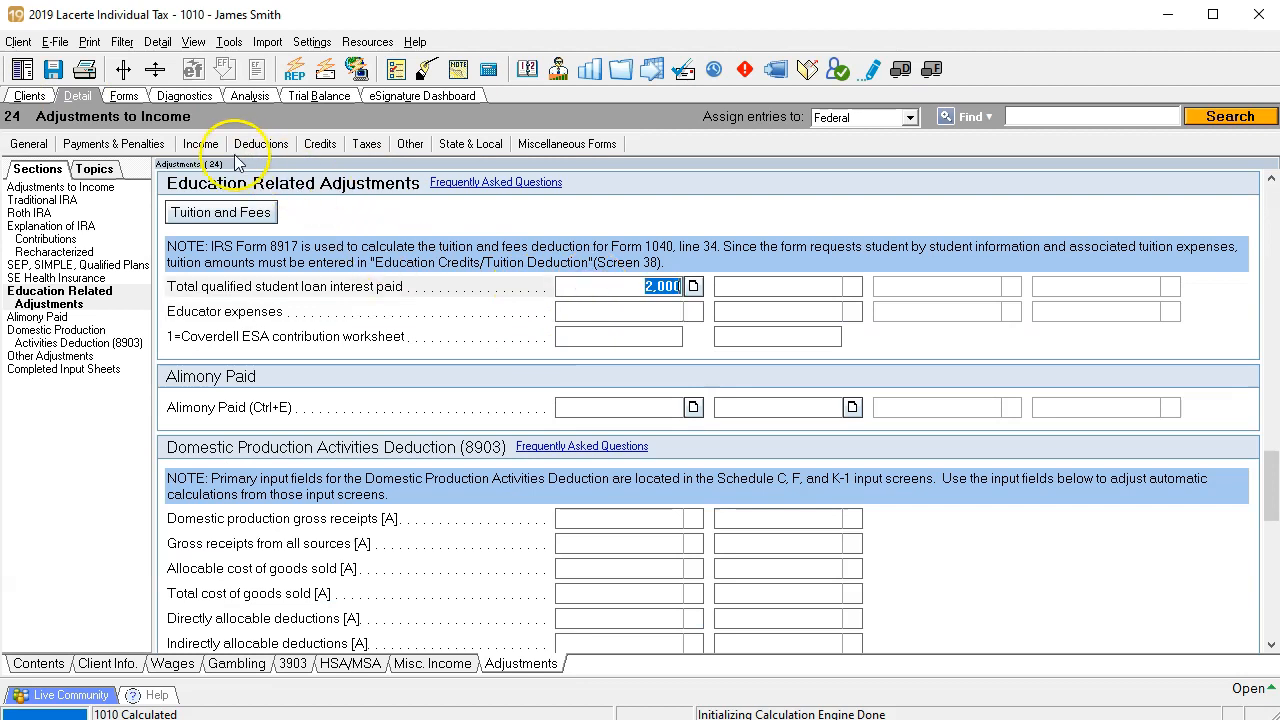
{"action": "left_click", "coordinate": [200, 146]}
{"action": "left_click", "coordinate": [210, 166]}
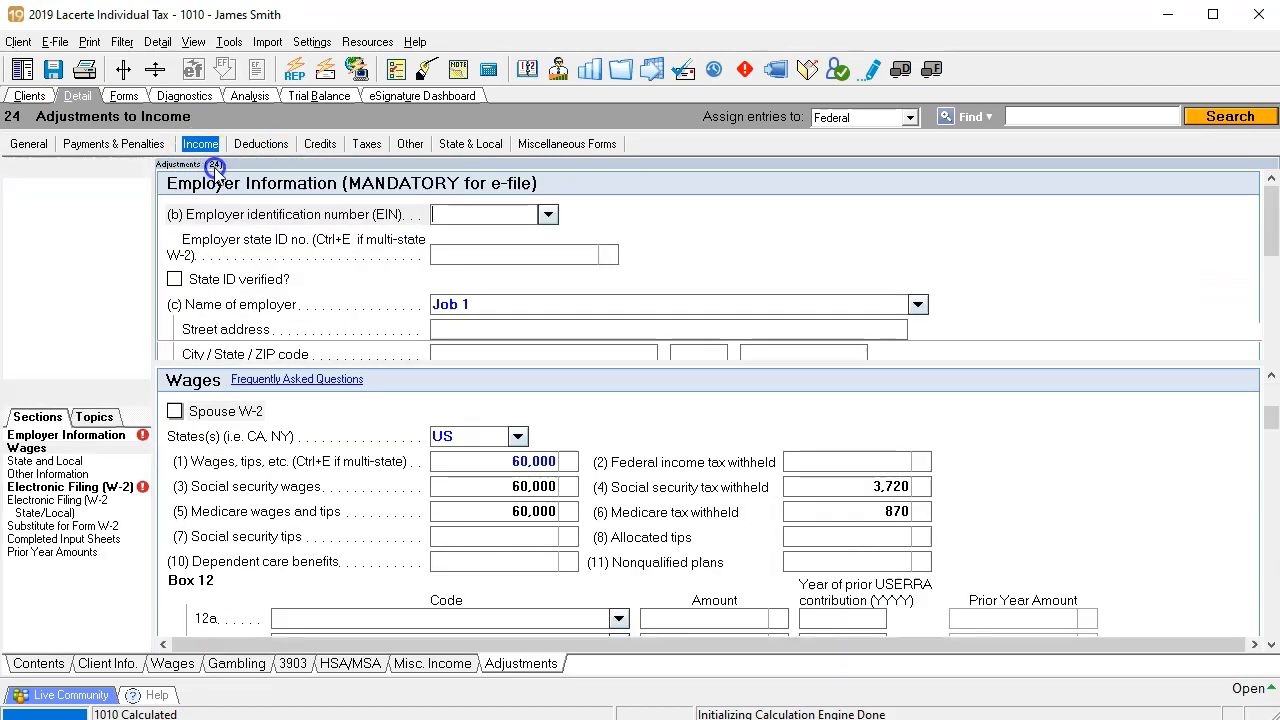
{"action": "left_click", "coordinate": [668, 270]}
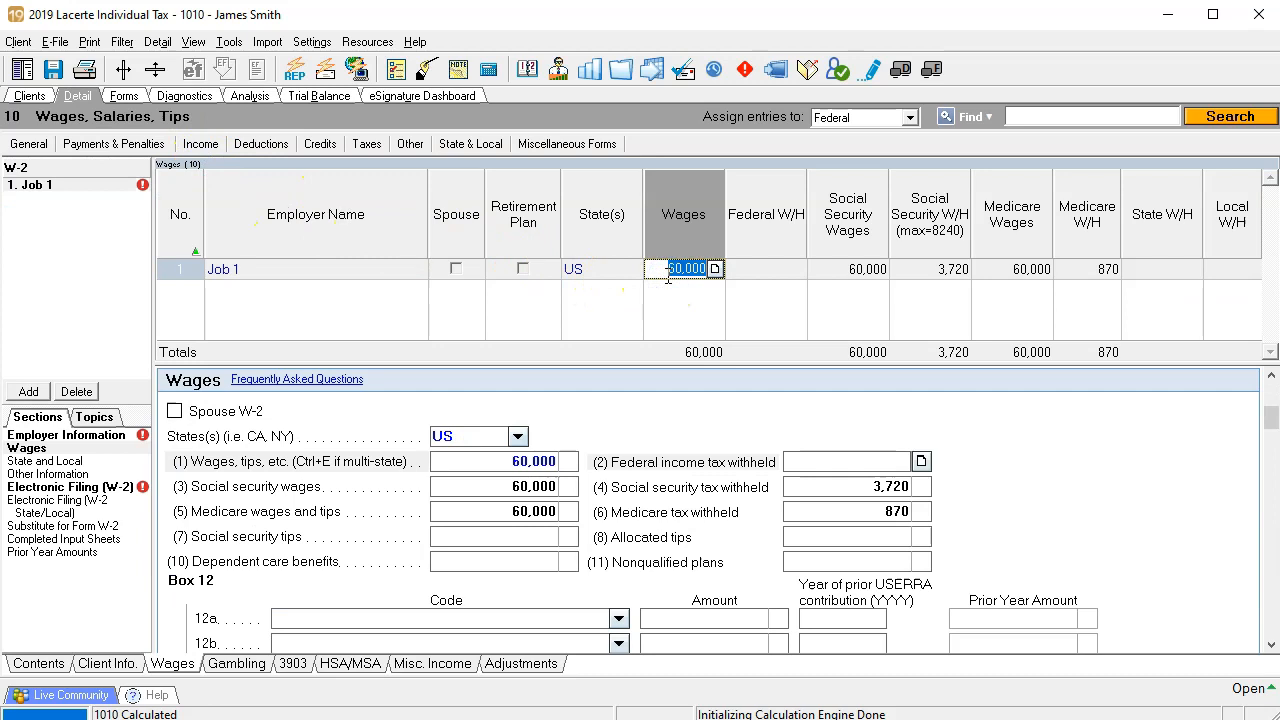
{"action": "key", "text": "Tab"}
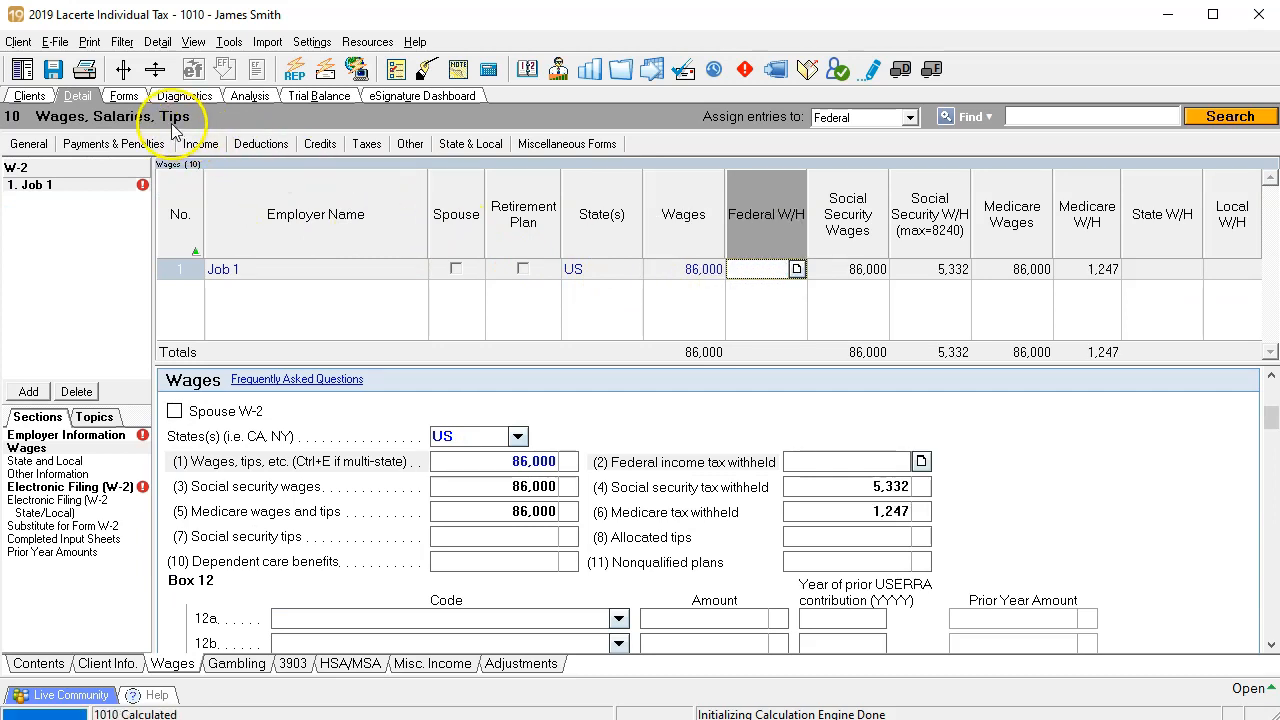
- Examine Form 1040 page 1 and Schedule 1 for the student loan interest adjustment
{"action": "left_click", "coordinate": [127, 96]}
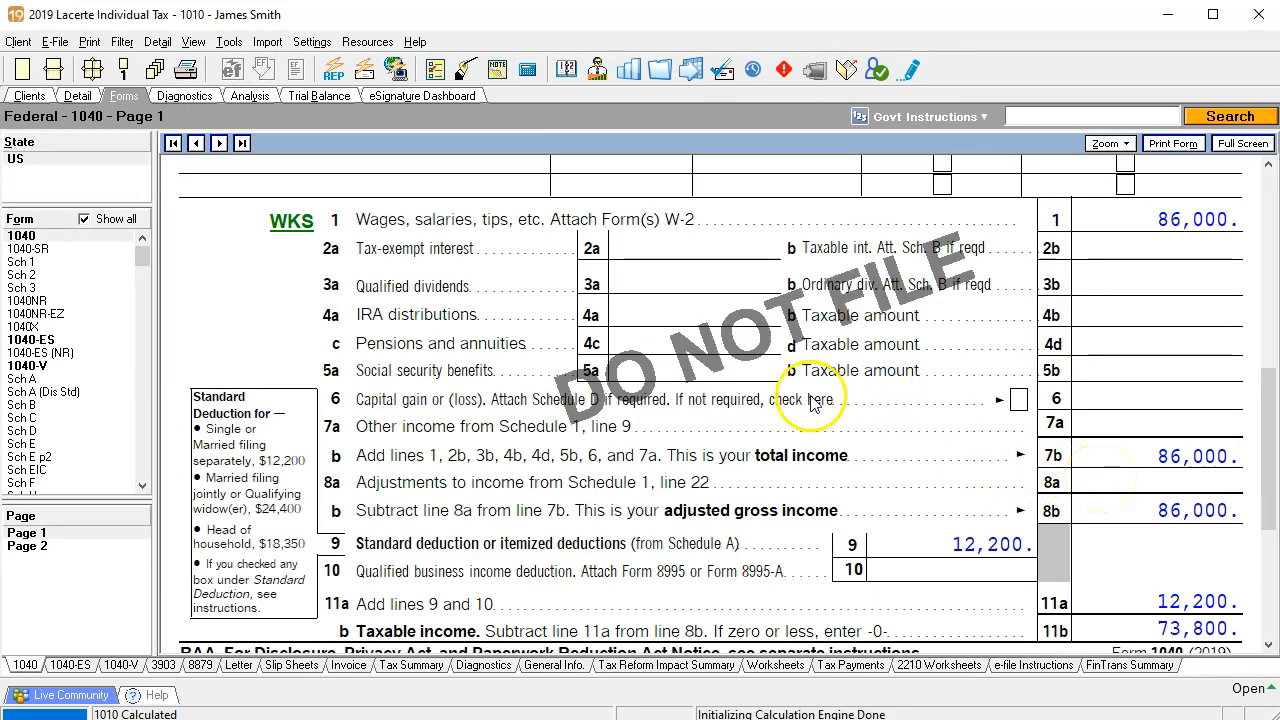
{"action": "left_click", "coordinate": [24, 262]}
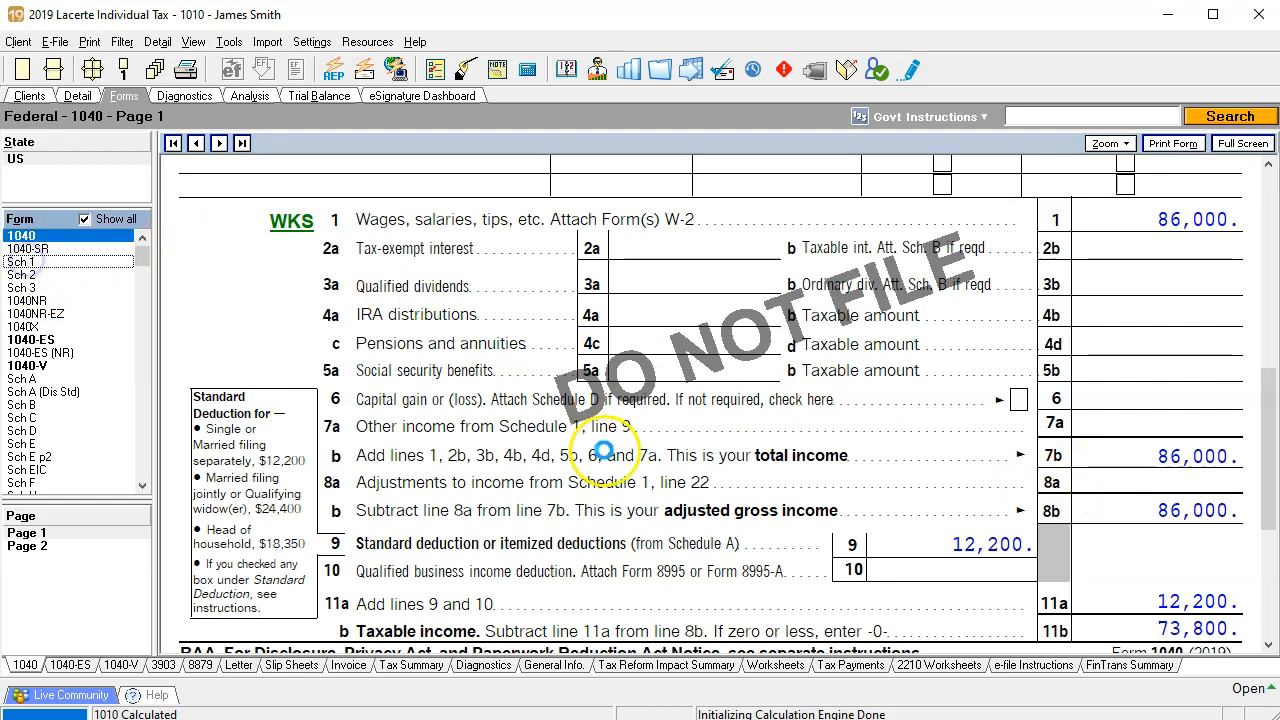
{"action": "scroll", "coordinate": [690, 460], "scroll_direction": "down", "scroll_amount": 3}
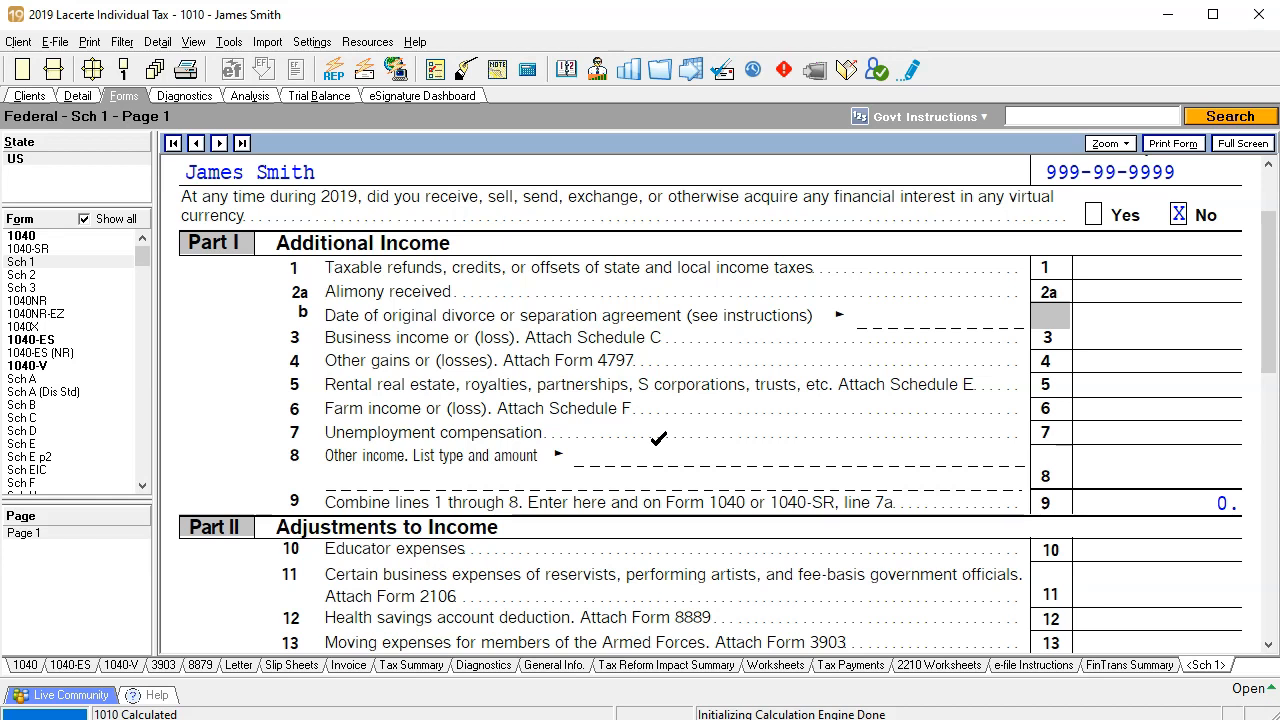
- Return to the income lines of Form 1040 page 1 and consult the Student Loan Interest Limitations slide in PowerPoint
{"action": "left_click", "coordinate": [30, 235]}
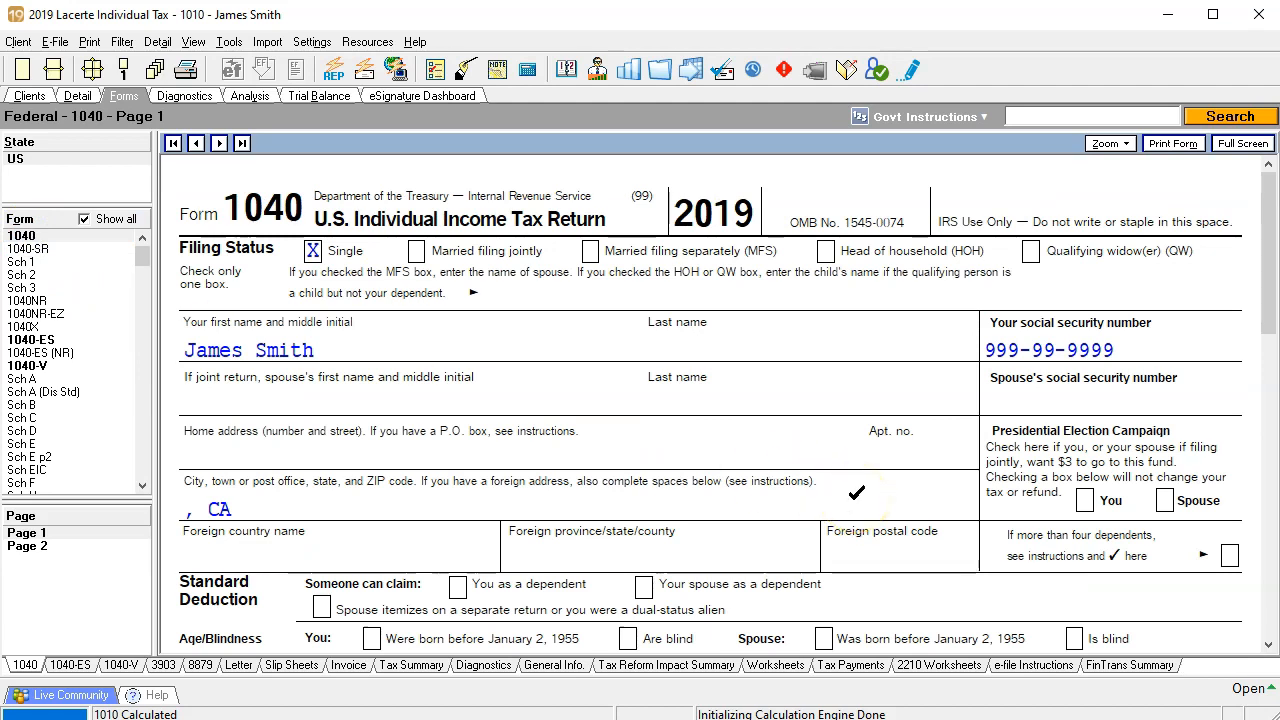
{"action": "scroll", "coordinate": [856, 492], "scroll_direction": "down", "scroll_amount": 10}
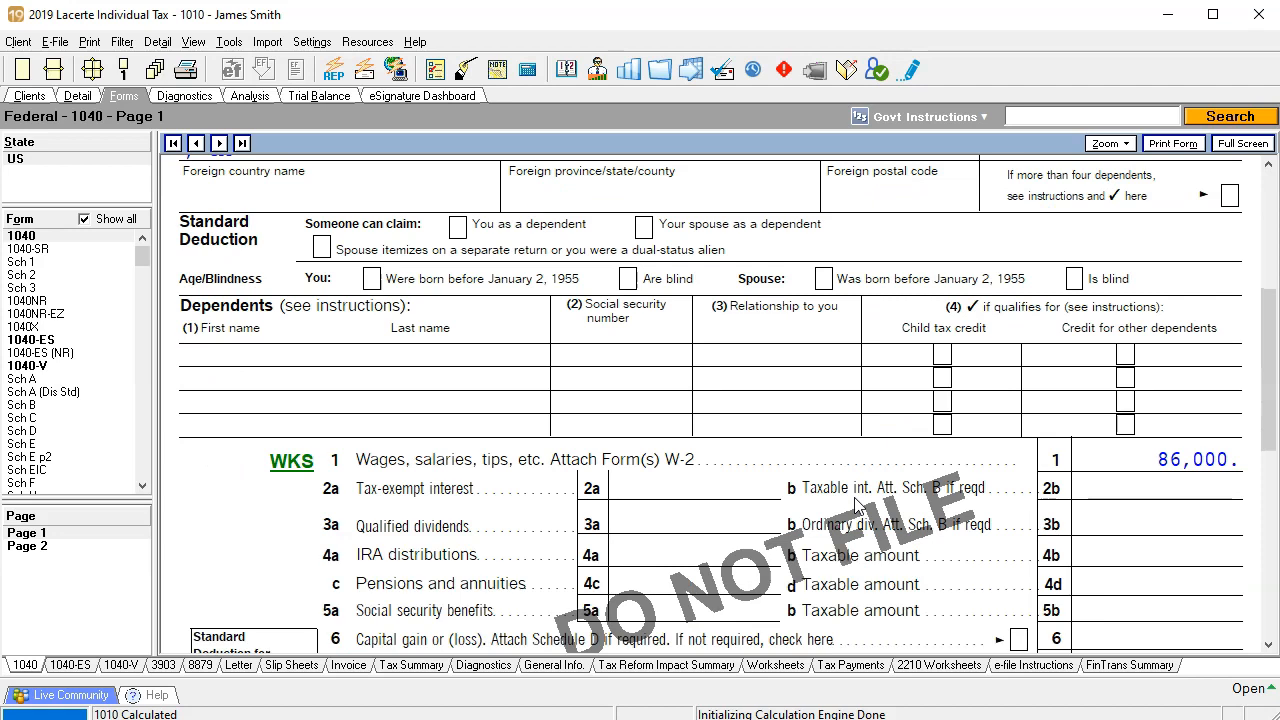
{"action": "scroll", "coordinate": [856, 506], "scroll_direction": "down", "scroll_amount": 3}
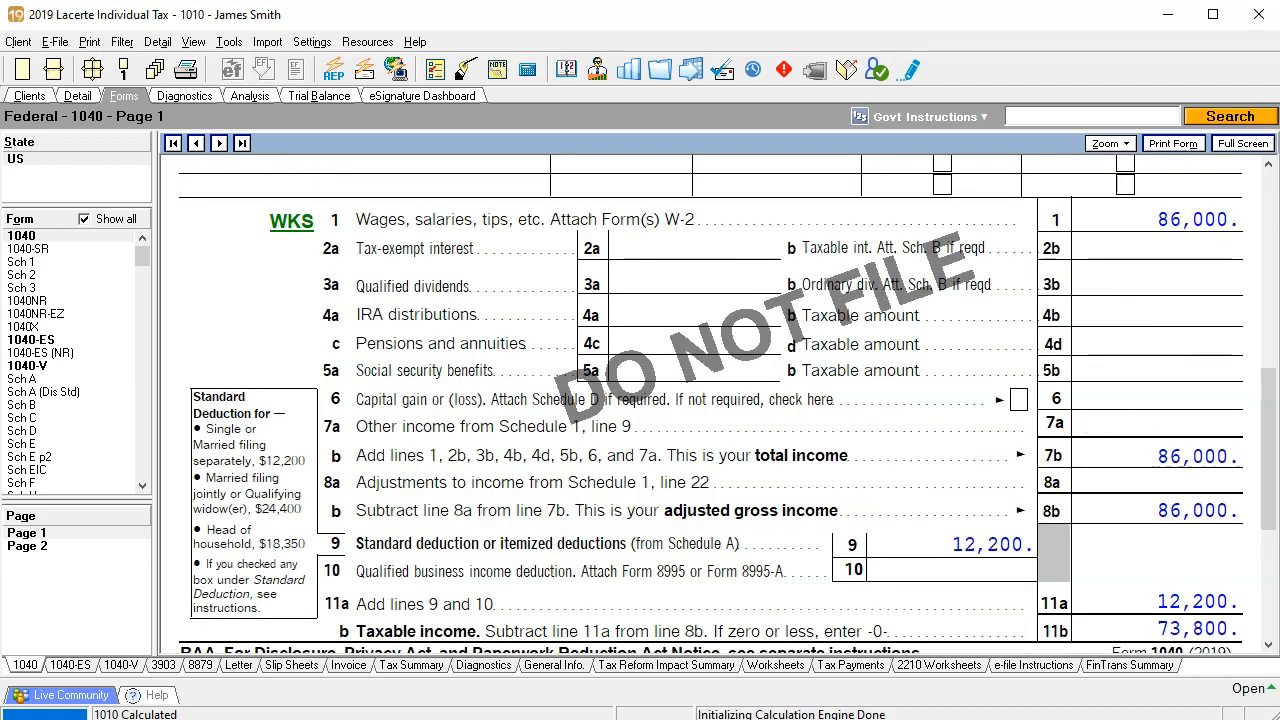
{"action": "left_click_drag", "start_coordinate": [1279, 12], "coordinate": [788, 76]}
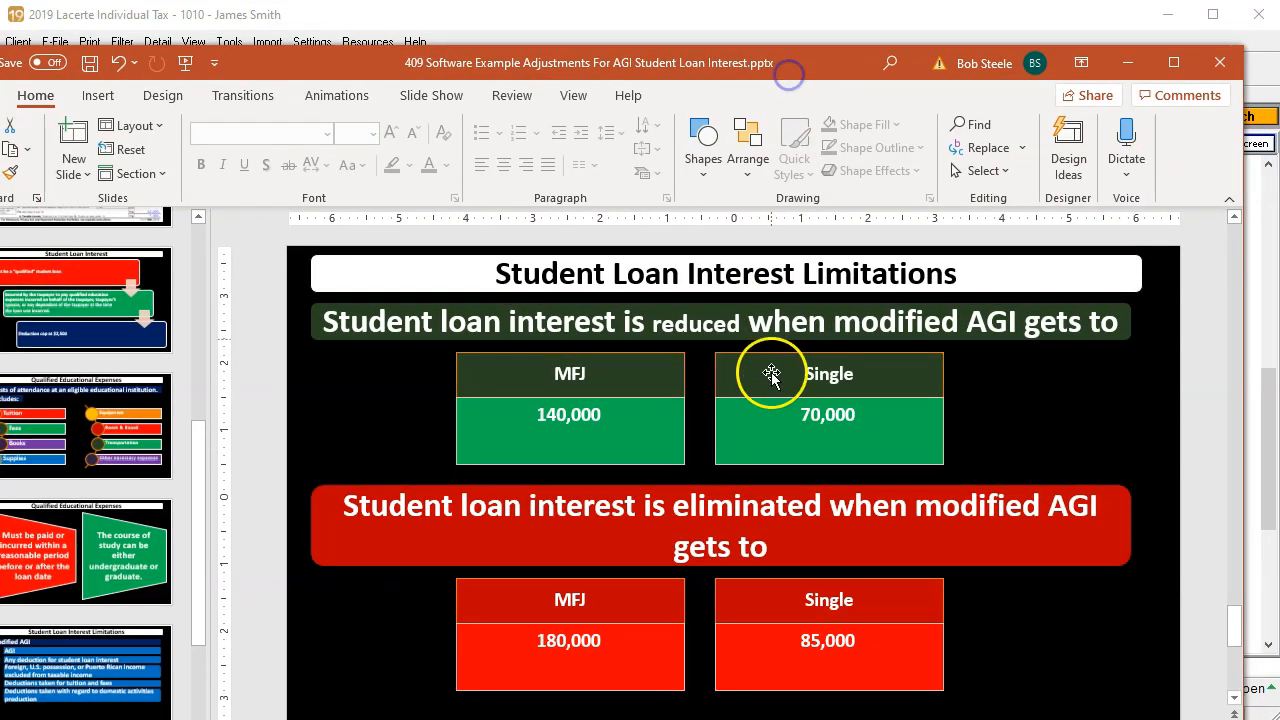
{"action": "left_click_drag", "start_coordinate": [794, 61], "coordinate": [1279, 28]}
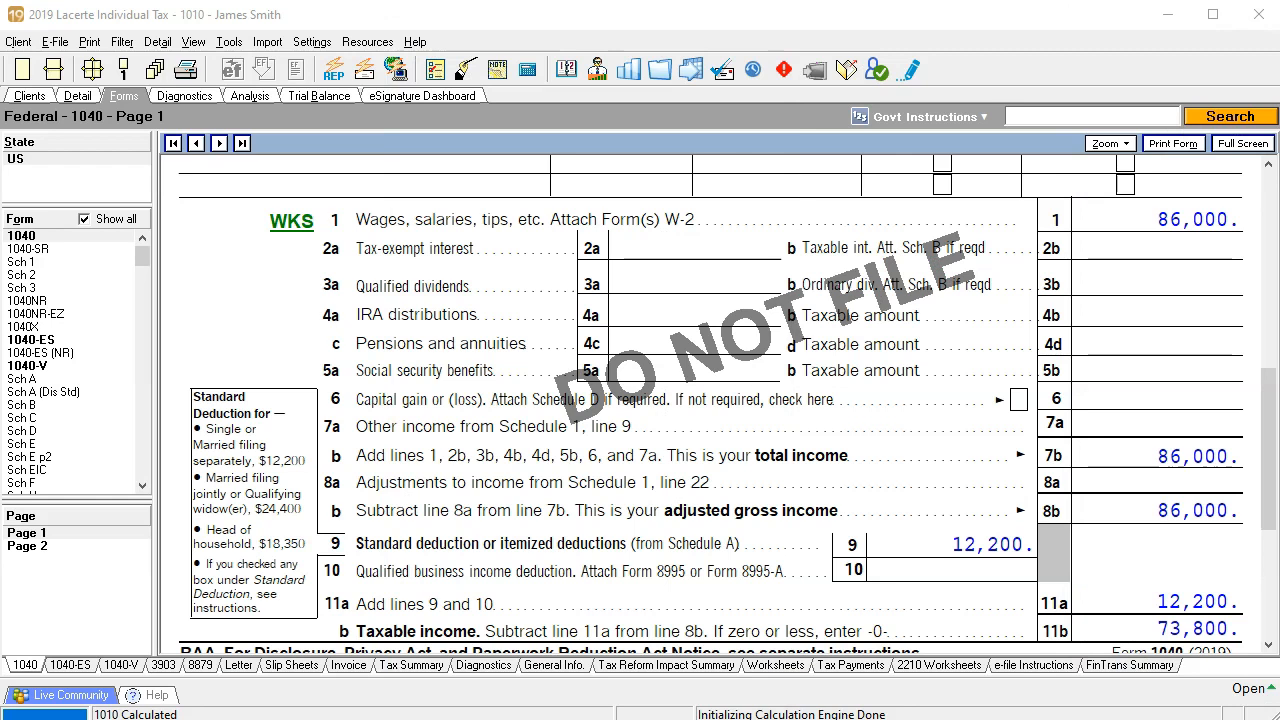
- Set the Job 1 W-2 wages in the return to 80,000
{"action": "left_click", "coordinate": [80, 95]}
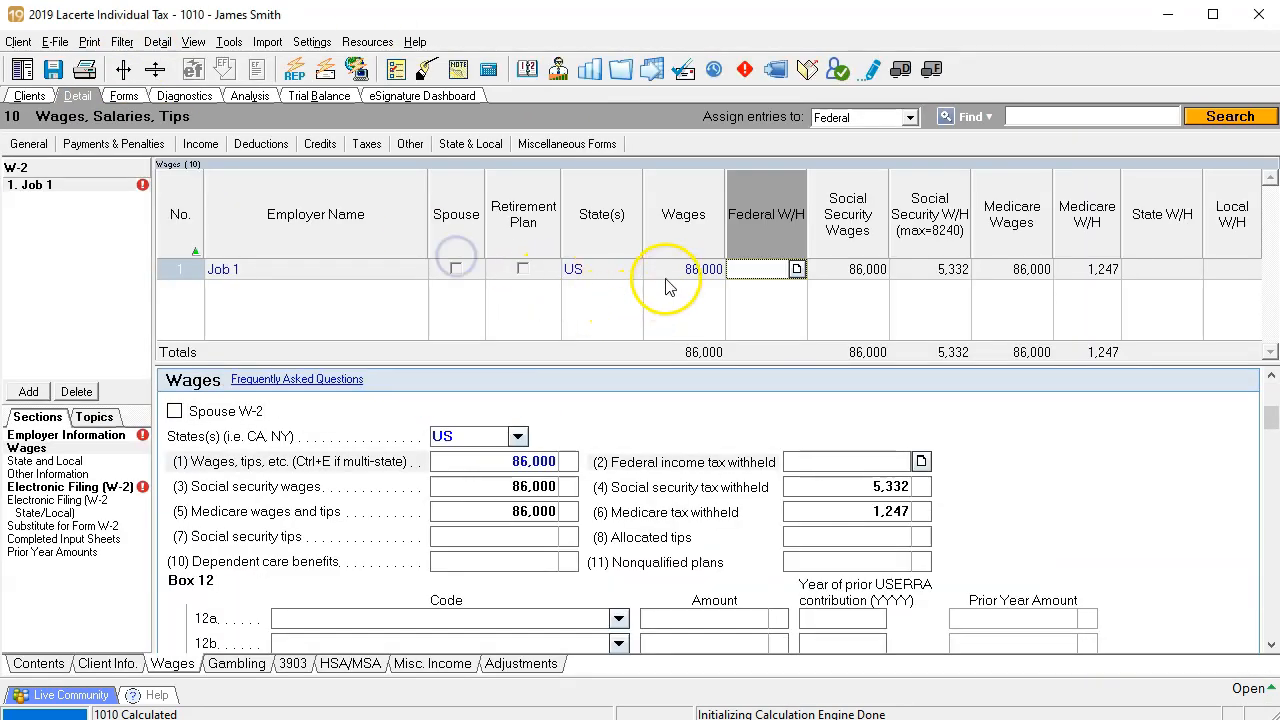
{"action": "left_click", "coordinate": [674, 268]}
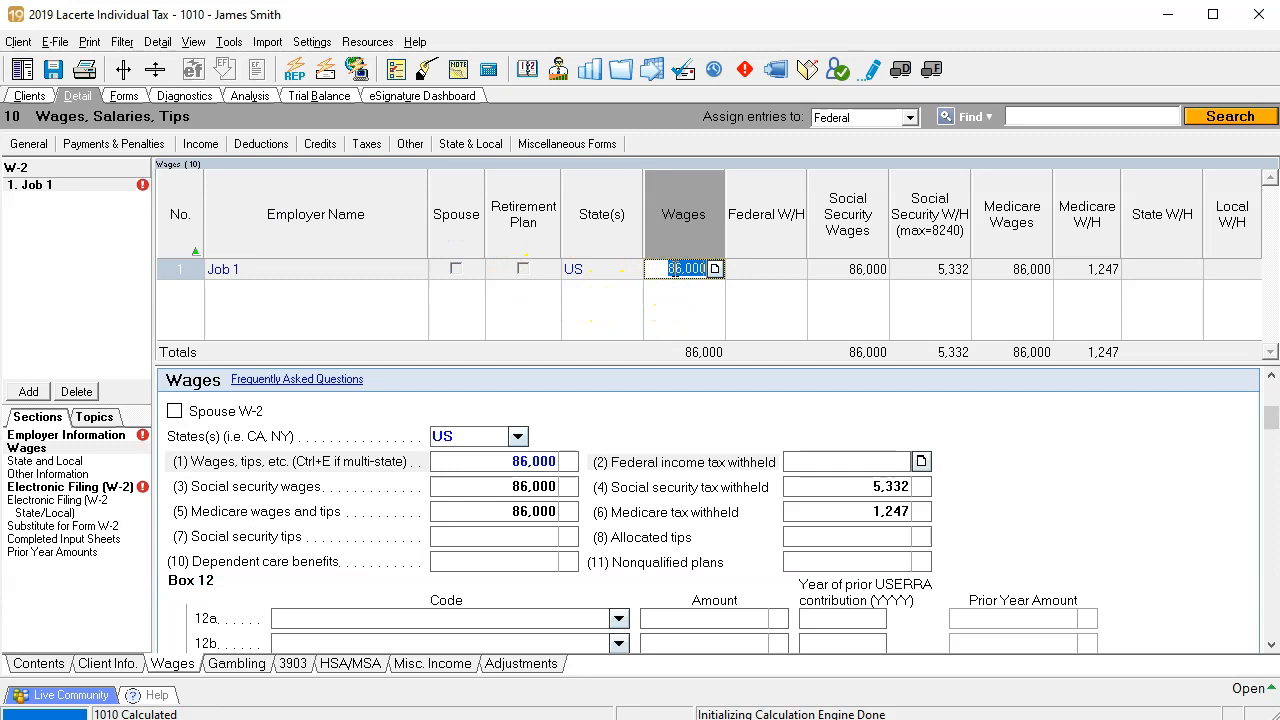
{"action": "type", "text": "8,000"}
{"action": "key", "text": "Tab"}
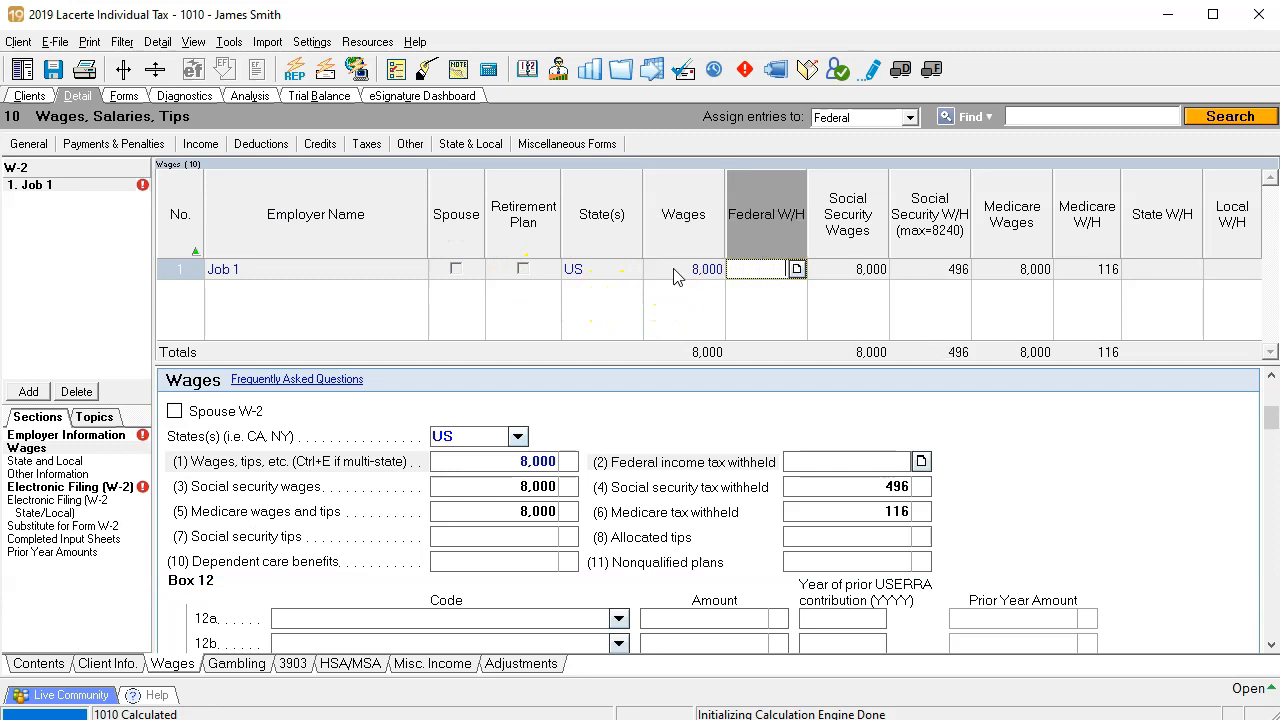
{"action": "left_click", "coordinate": [677, 272]}
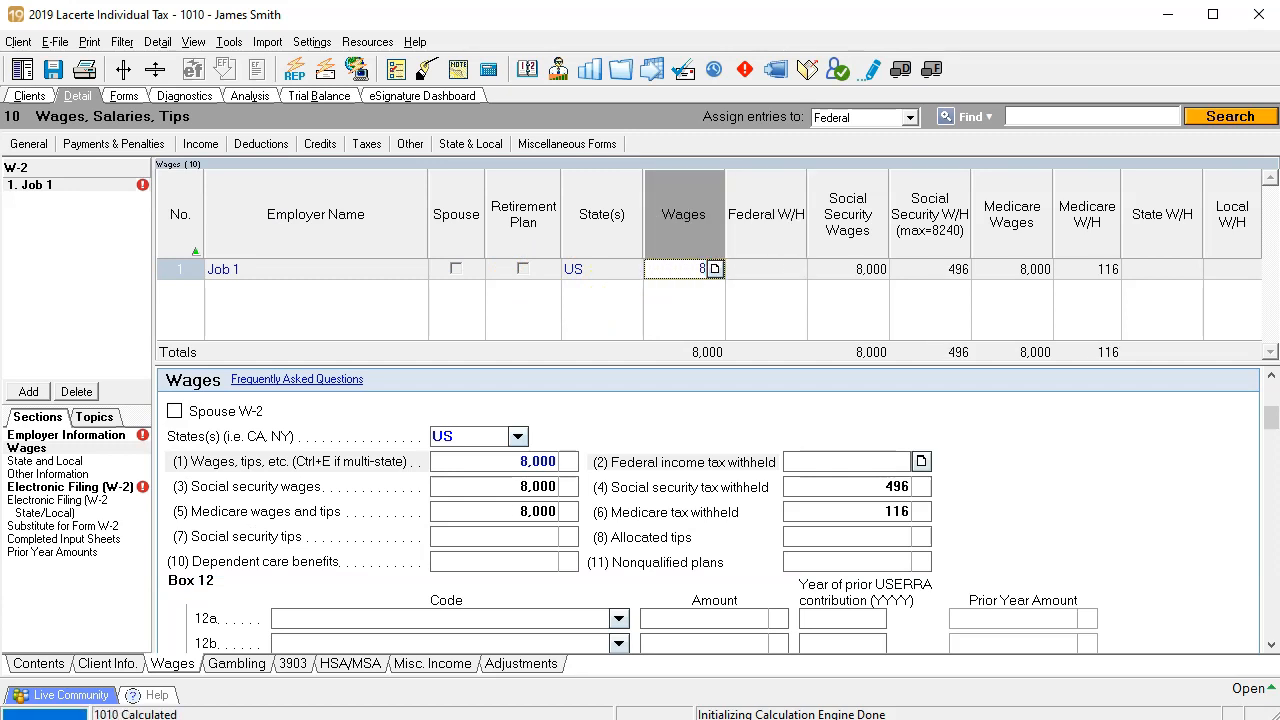
{"action": "key", "text": "Tab"}
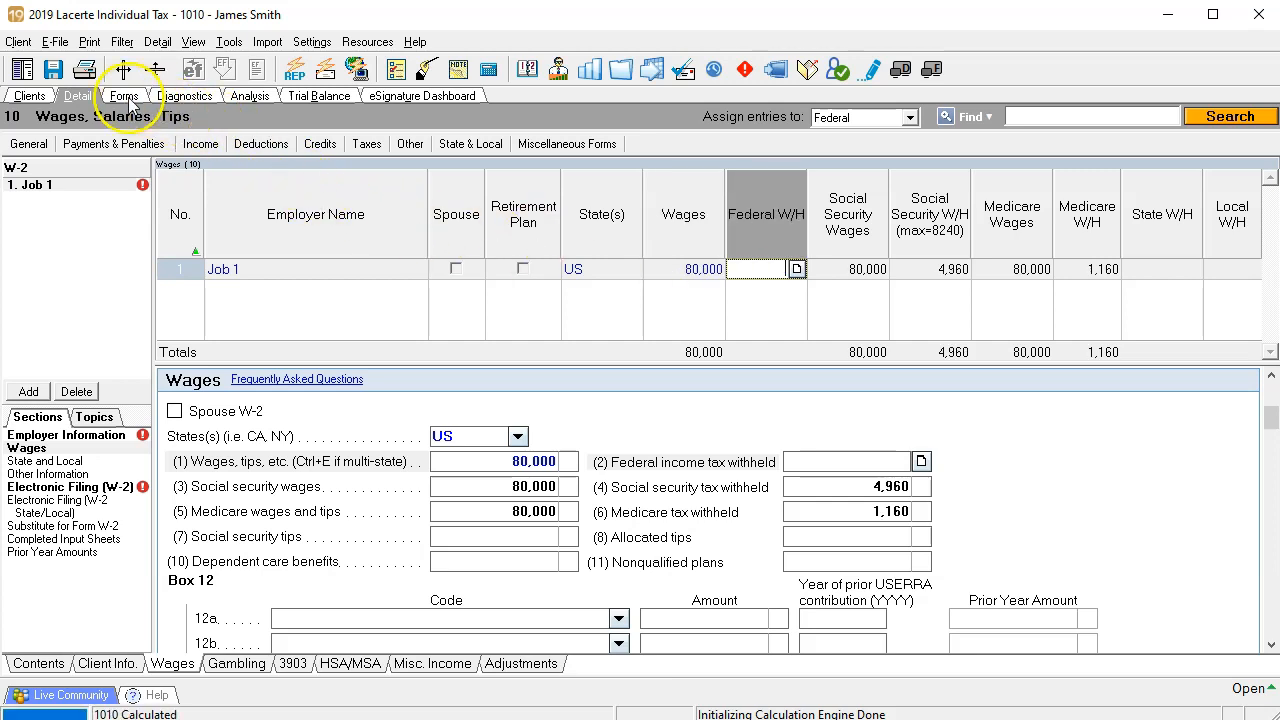
- Check the adjustments on Form 1040 page 1 and the student loan interest deduction on line 20 of Schedule 1
{"action": "left_click", "coordinate": [127, 100]}
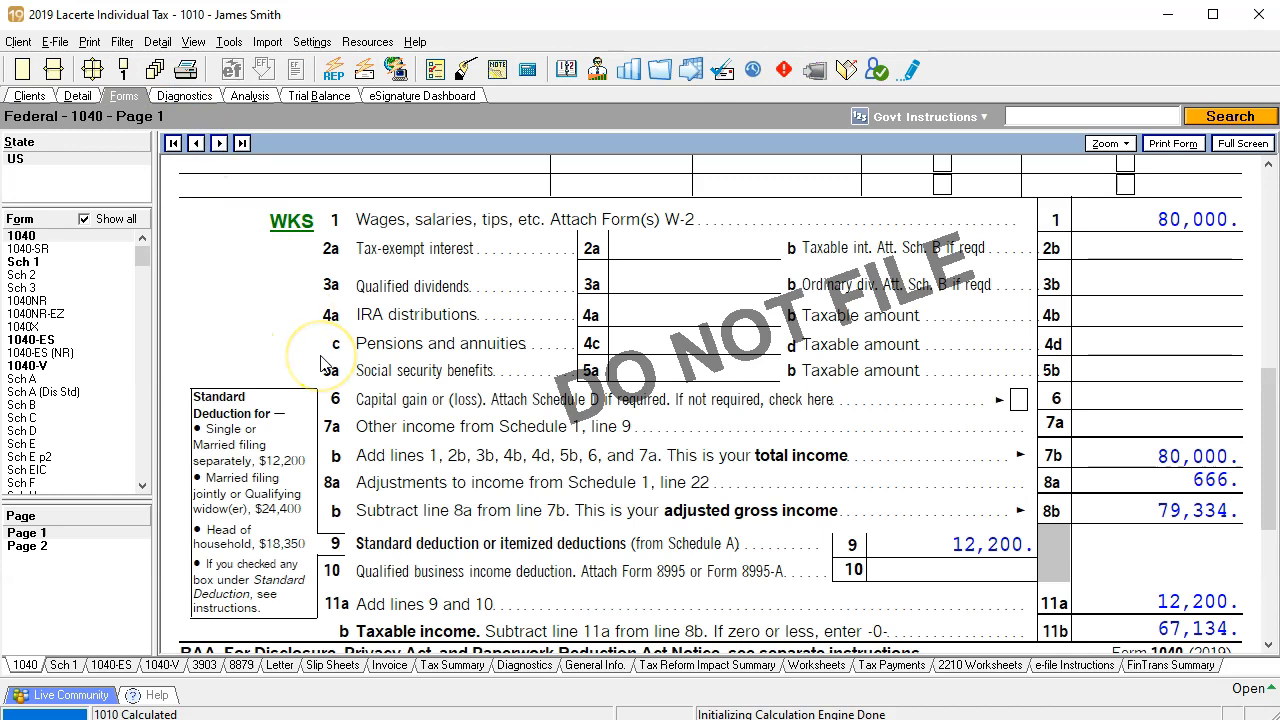
{"action": "left_click", "coordinate": [40, 263]}
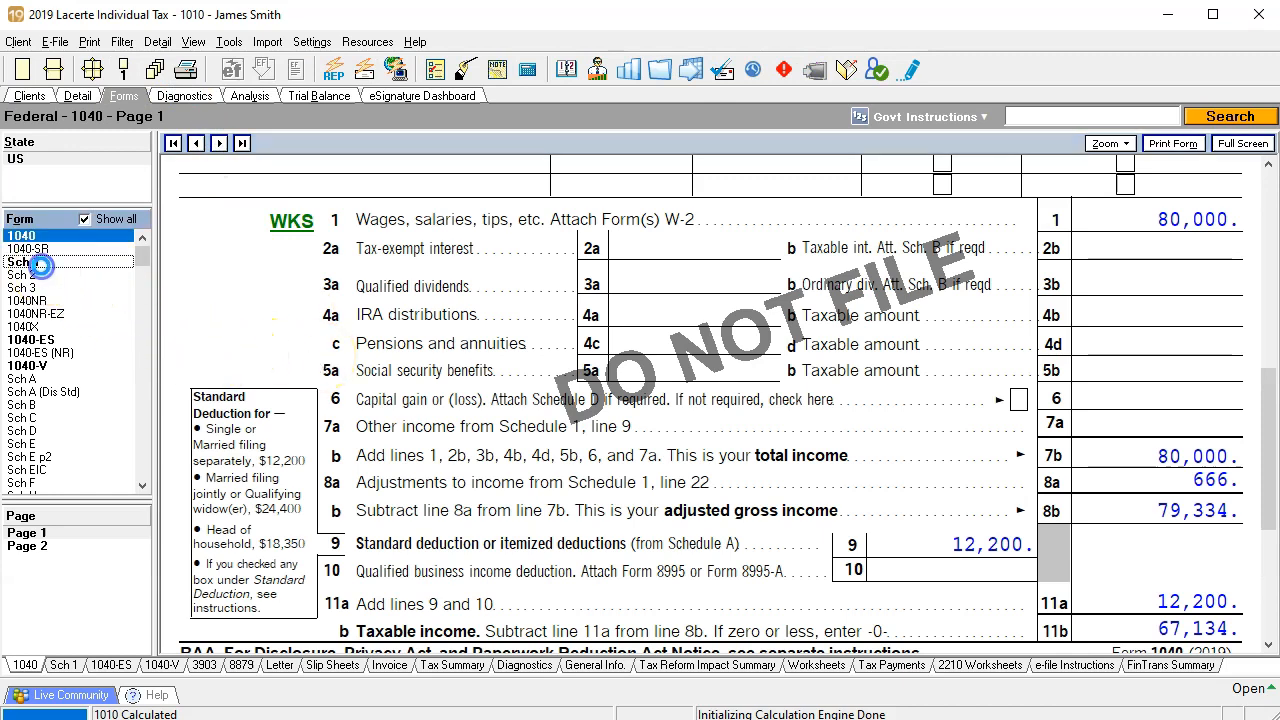
{"action": "scroll", "coordinate": [495, 420], "scroll_direction": "down", "scroll_amount": 5}
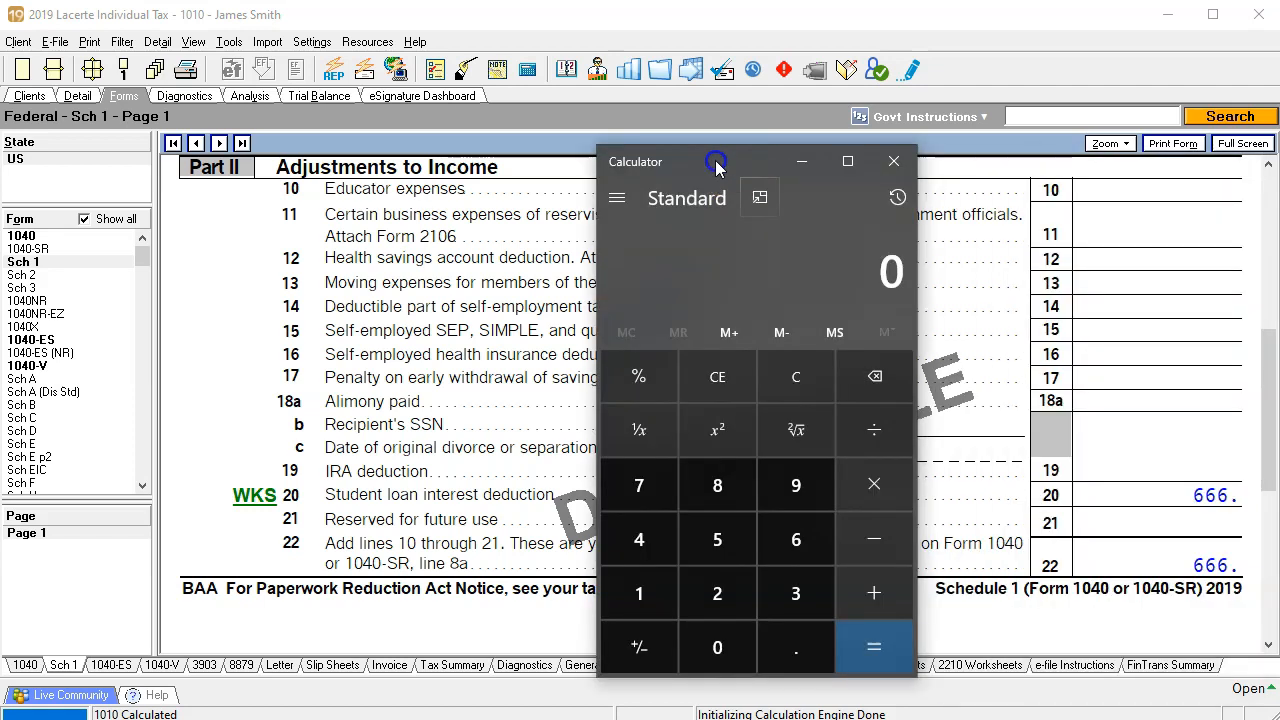
- Calculate the allowed share of the student loan interest in Calculator as 666 ÷ 2000, and close it
{"action": "type", "text": "666"}
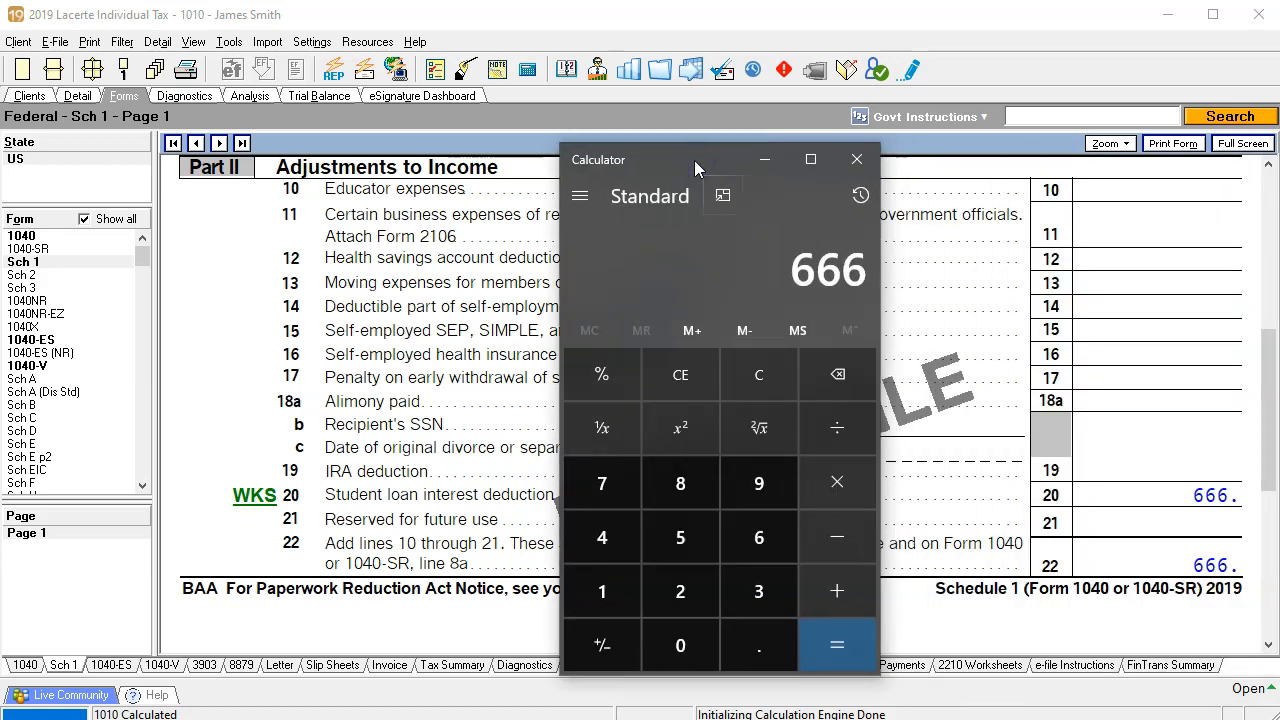
{"action": "type", "text": "/2000"}
{"action": "key", "text": "Return"}
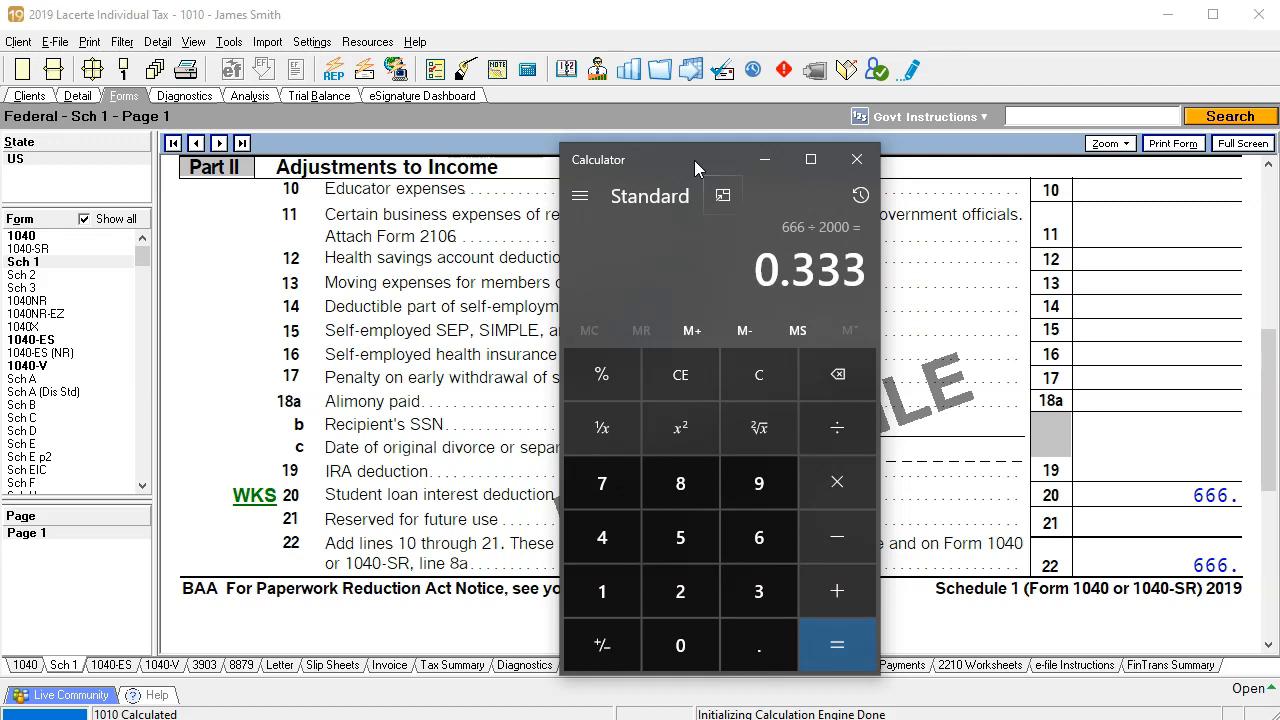
{"action": "key", "text": "alt+F4"}
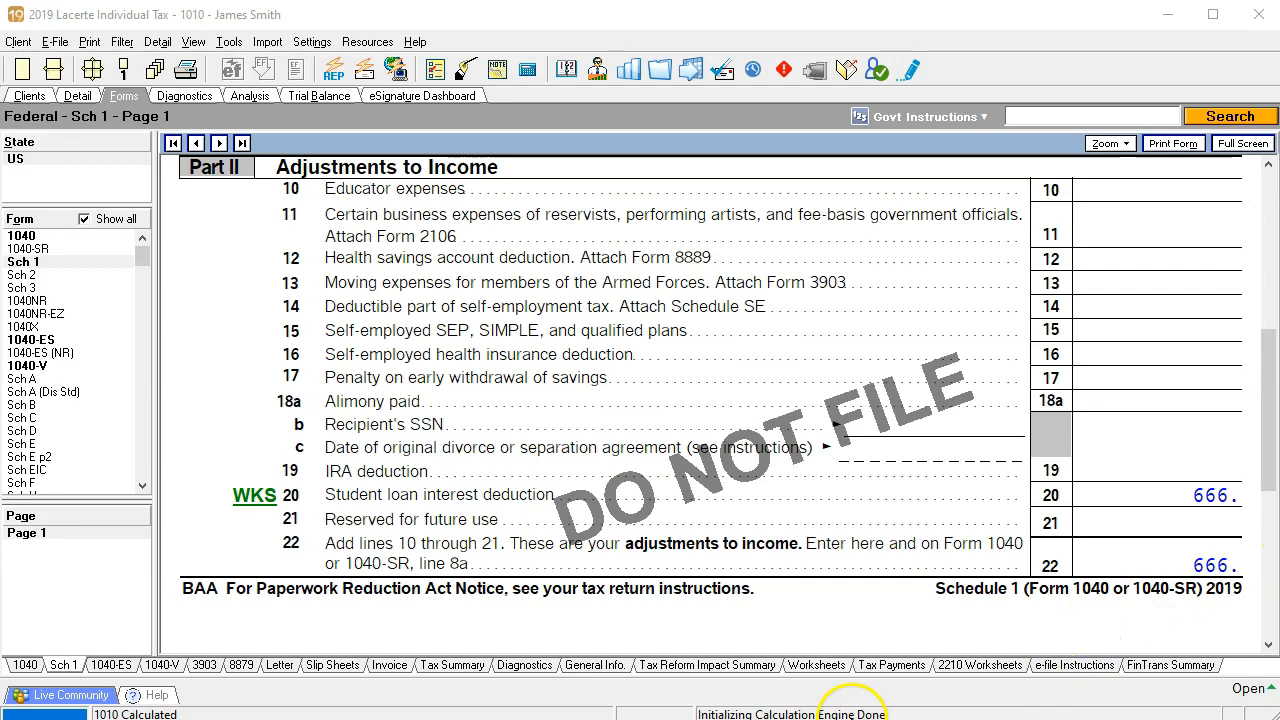
- Reopen Form 1040 page 1 and review the total income, adjustments and adjusted gross income lines
{"action": "left_click", "coordinate": [21, 236]}
{"action": "scroll", "coordinate": [470, 415], "scroll_direction": "down", "scroll_amount": 5}
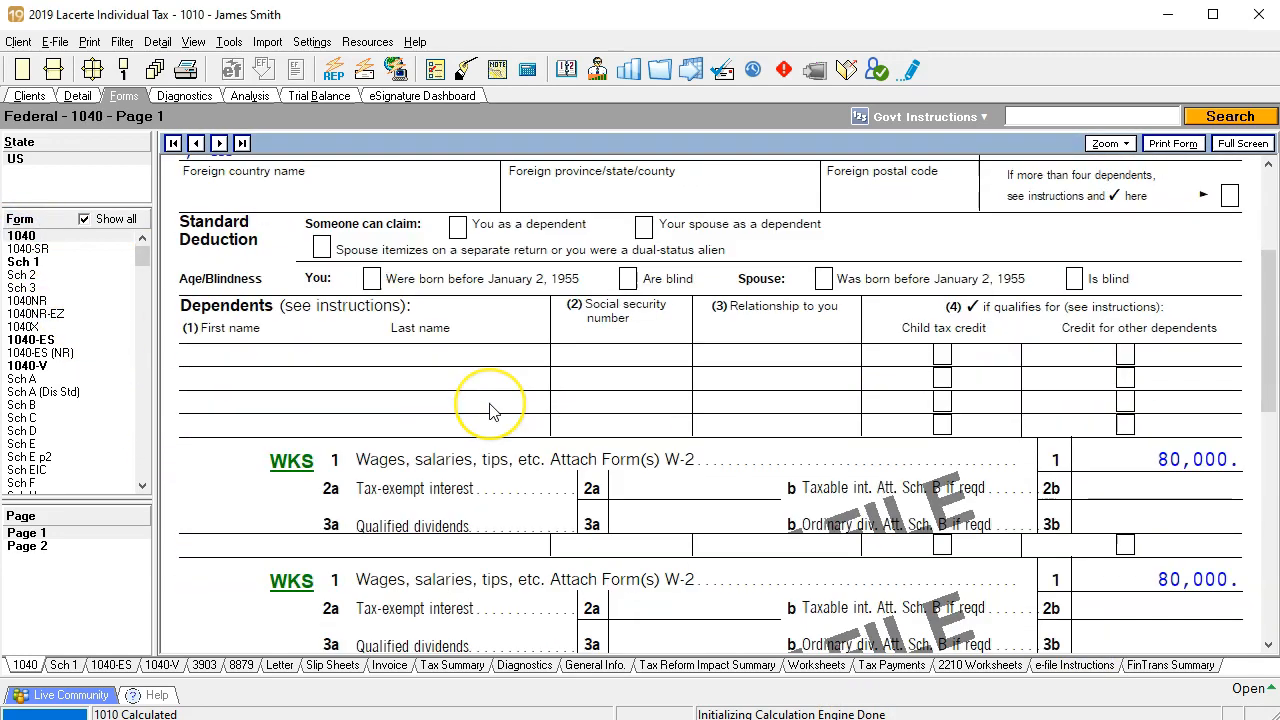
{"action": "scroll", "coordinate": [490, 410], "scroll_direction": "down", "scroll_amount": 4}
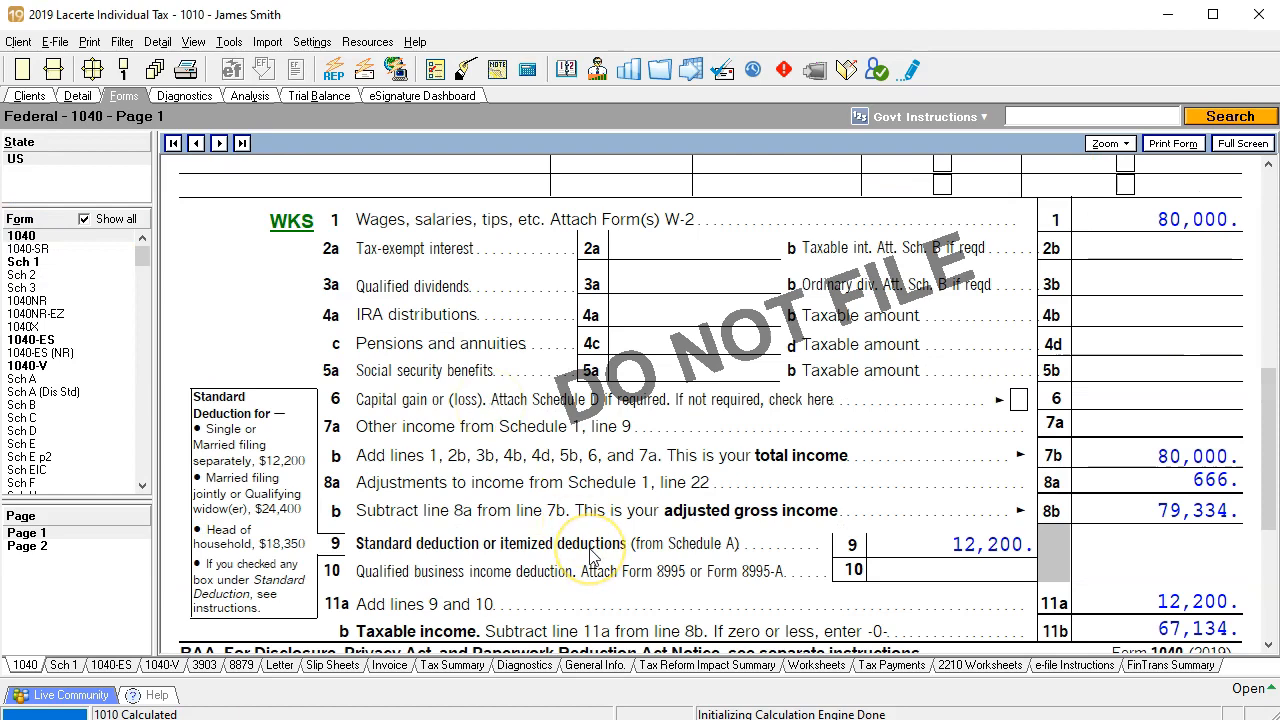
- Switch to the Excel tax worksheet, set the W-2 income on the Income Worksheet to 80,000, and check how it flows into gross income
{"action": "key", "text": "alt+Tab"}
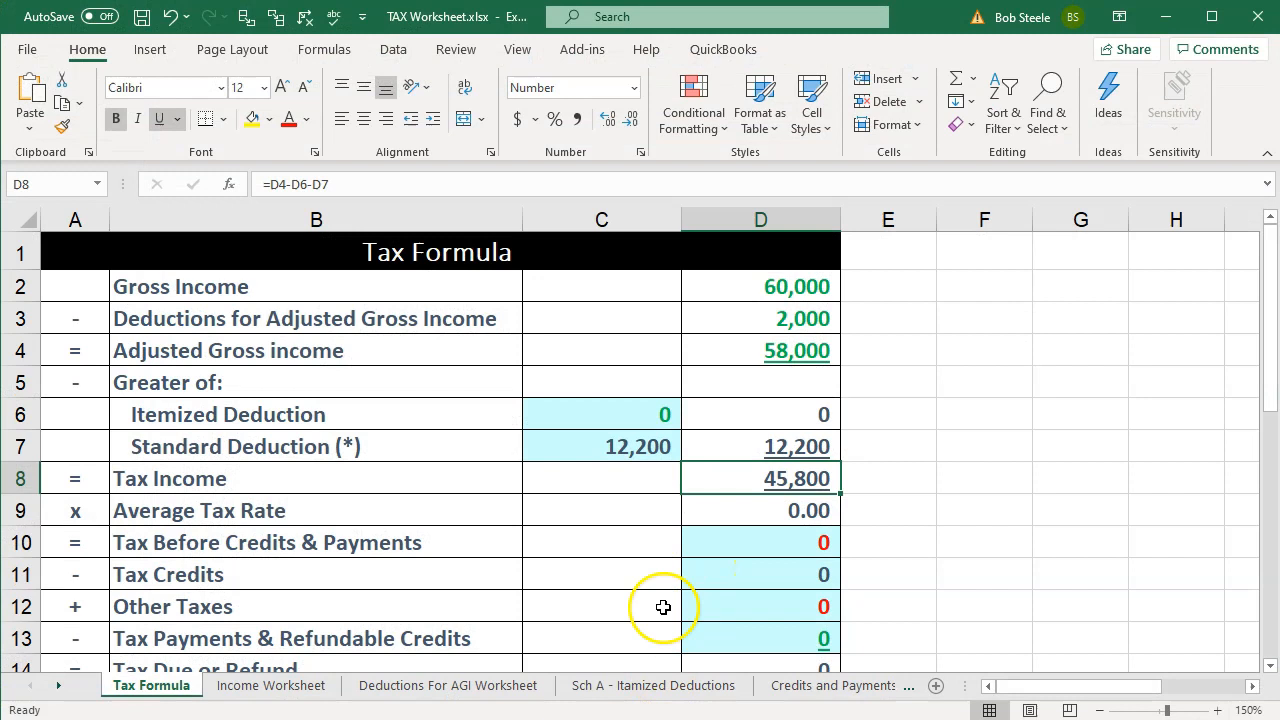
{"action": "left_click", "coordinate": [251, 688]}
{"action": "scroll", "coordinate": [634, 317], "scroll_direction": "up", "scroll_amount": 15}
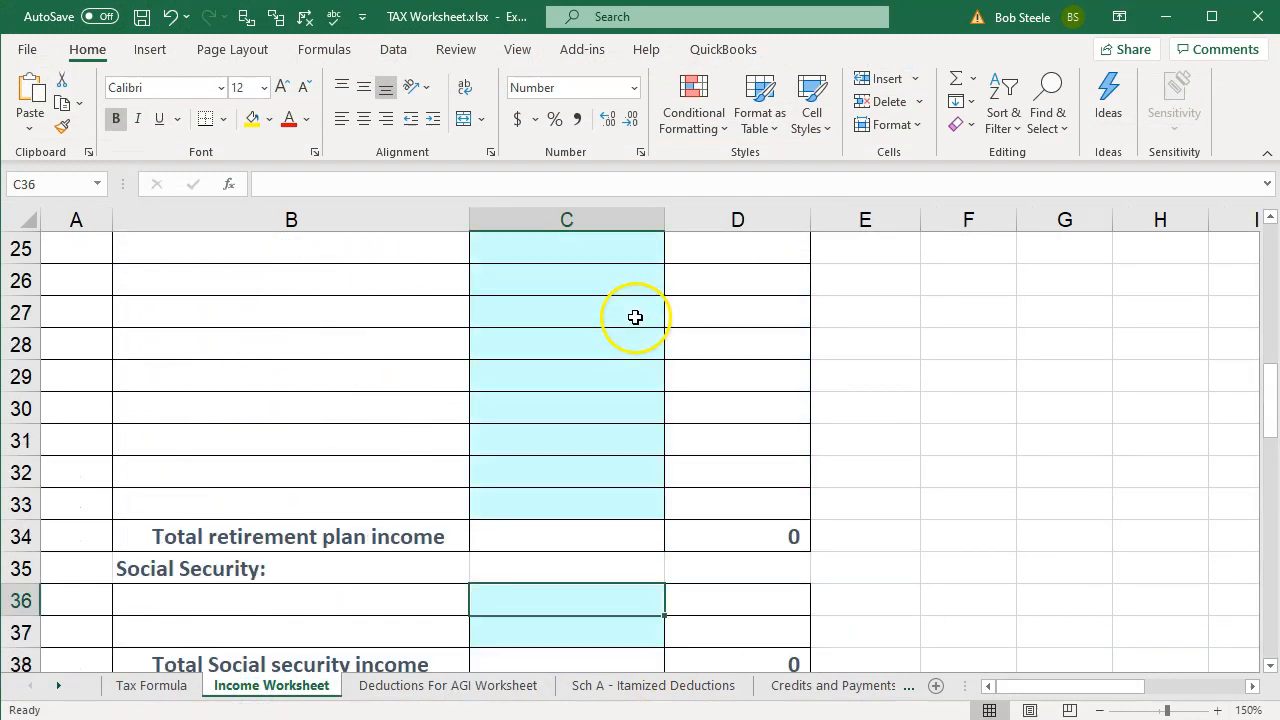
{"action": "left_click", "coordinate": [616, 317]}
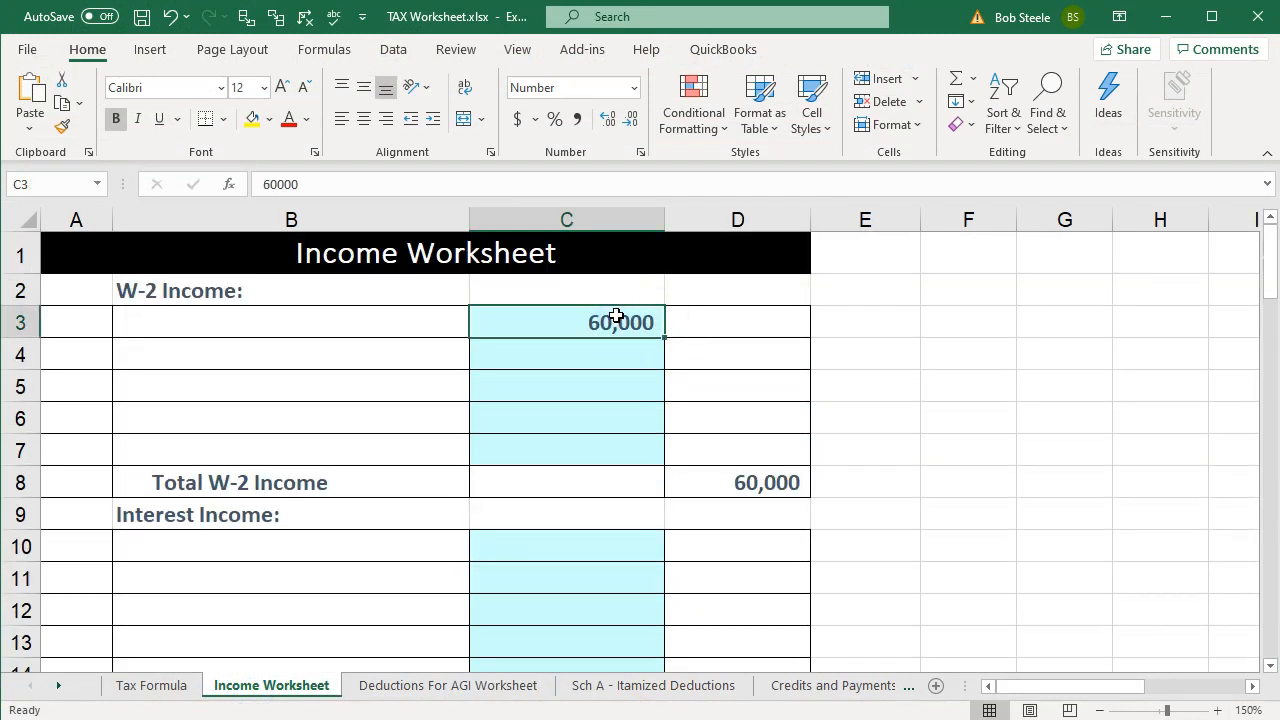
{"action": "type", "text": "80,000"}
{"action": "key", "text": "Return"}
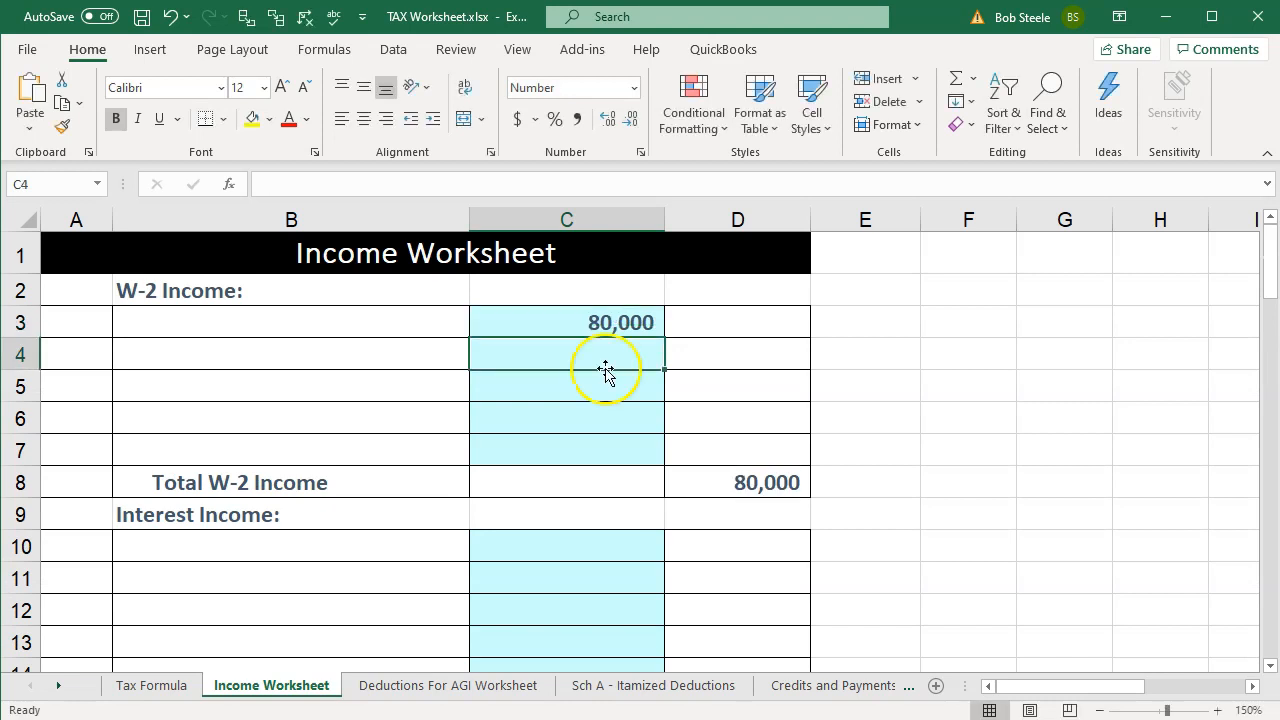
{"action": "left_click", "coordinate": [140, 688]}
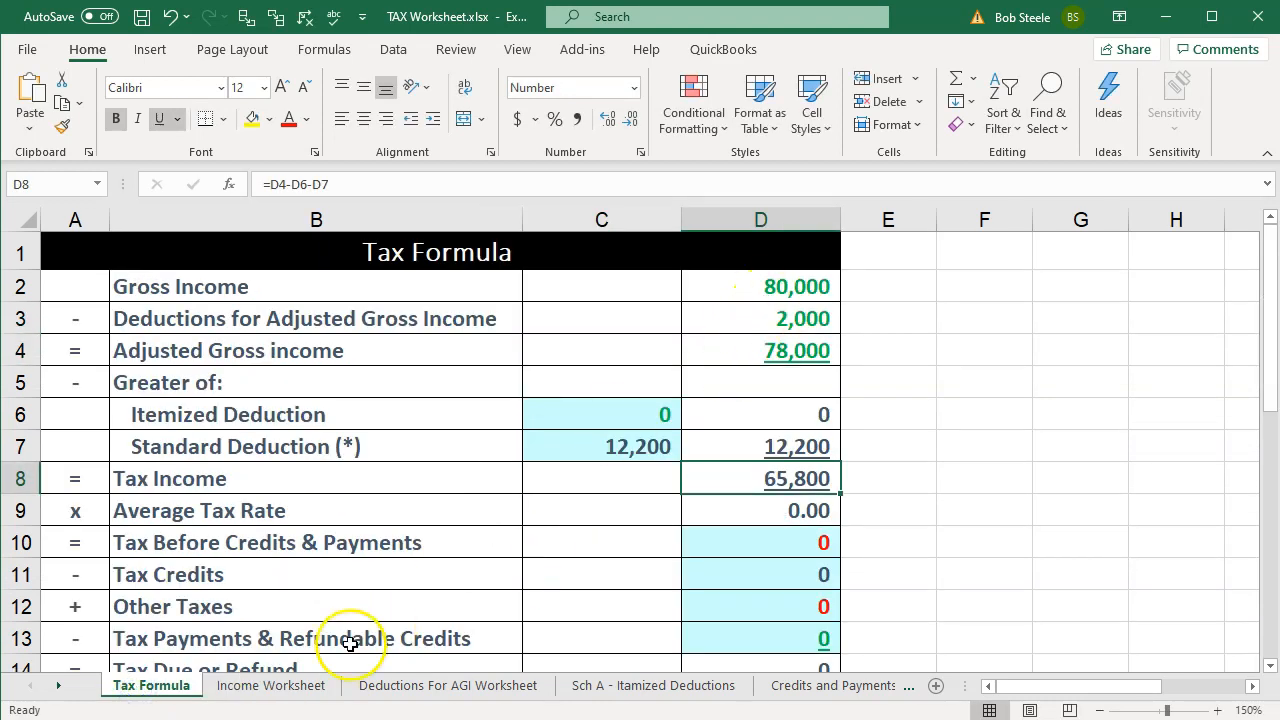
{"action": "left_click", "coordinate": [302, 689]}
{"action": "scroll", "coordinate": [438, 557], "scroll_direction": "down", "scroll_amount": 9}
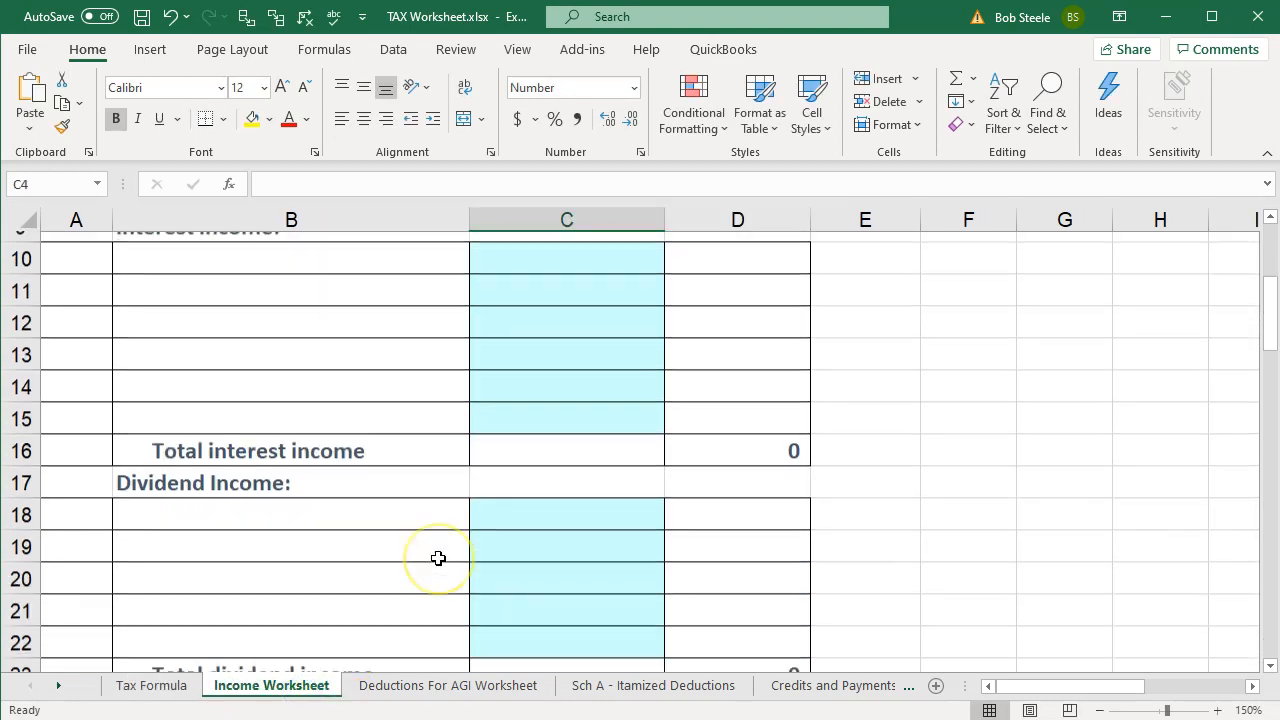
{"action": "scroll", "coordinate": [438, 557], "scroll_direction": "down", "scroll_amount": 5}
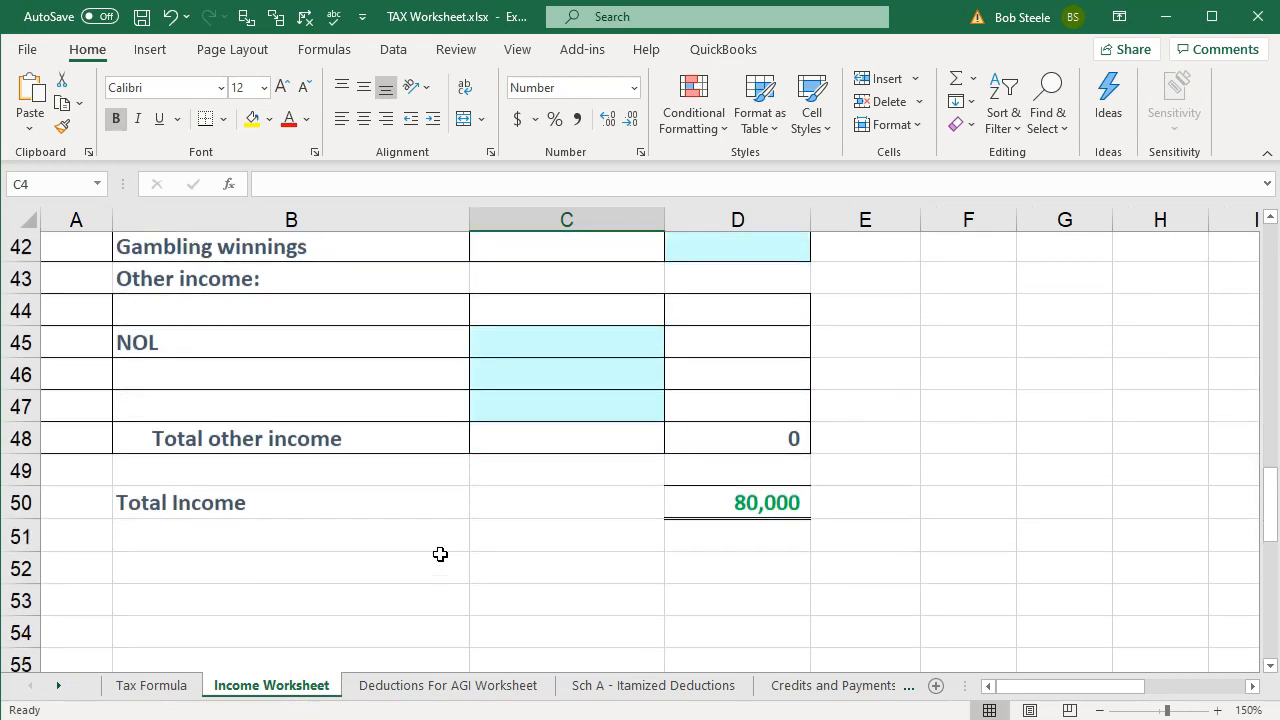
- Change the student loan interest on the Deductions For AGI Worksheet to the formula =2000*.333
{"action": "left_click", "coordinate": [435, 686]}
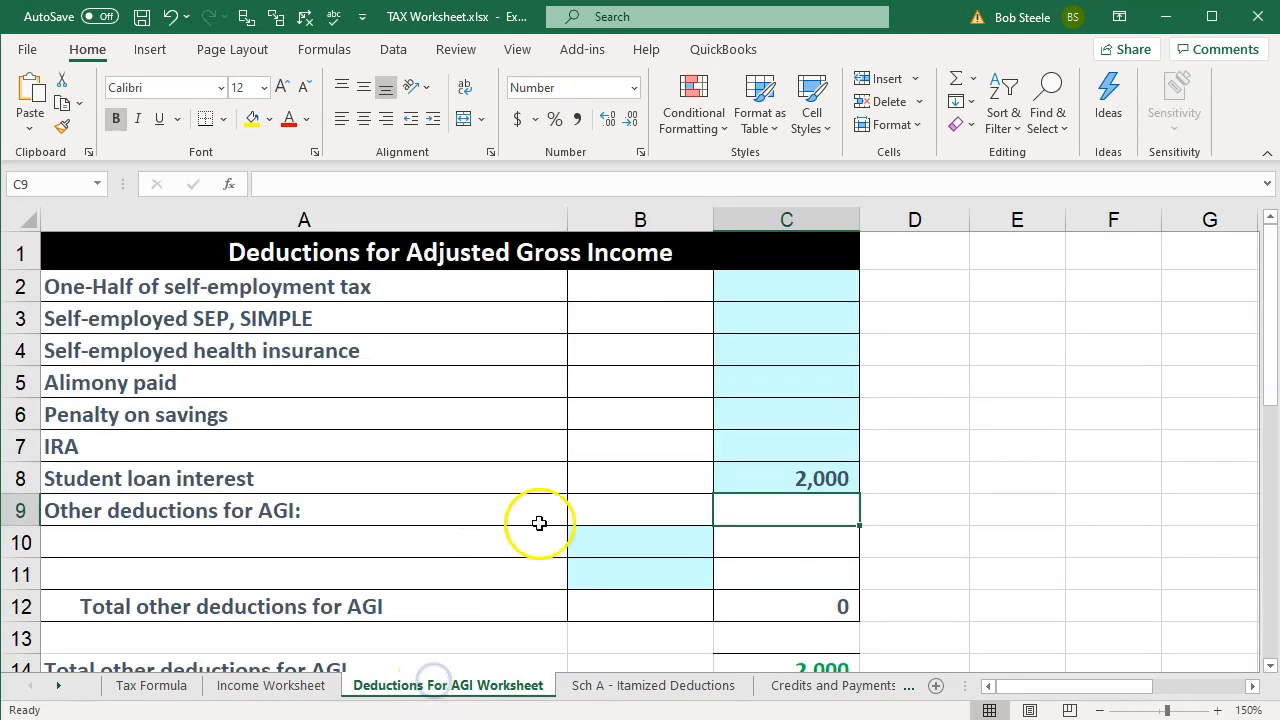
{"action": "double_click", "coordinate": [776, 478]}
{"action": "type", "text": "="}
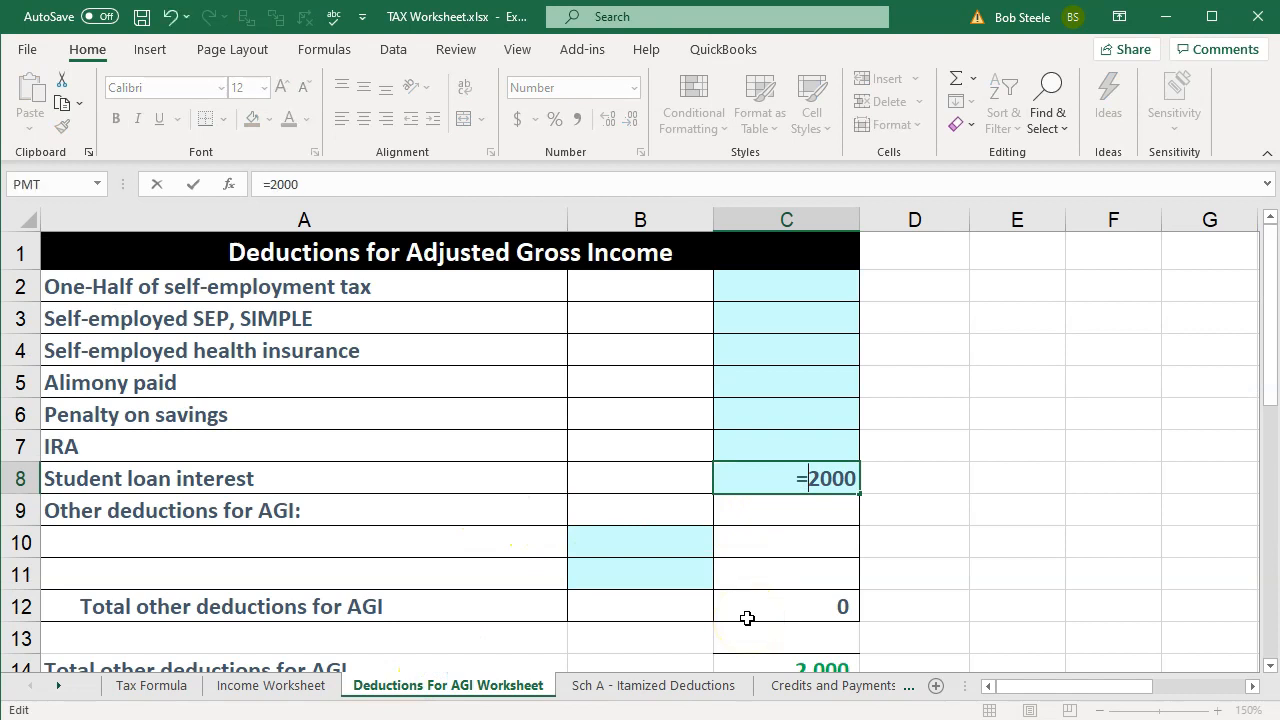
{"action": "type", "text": "*."}
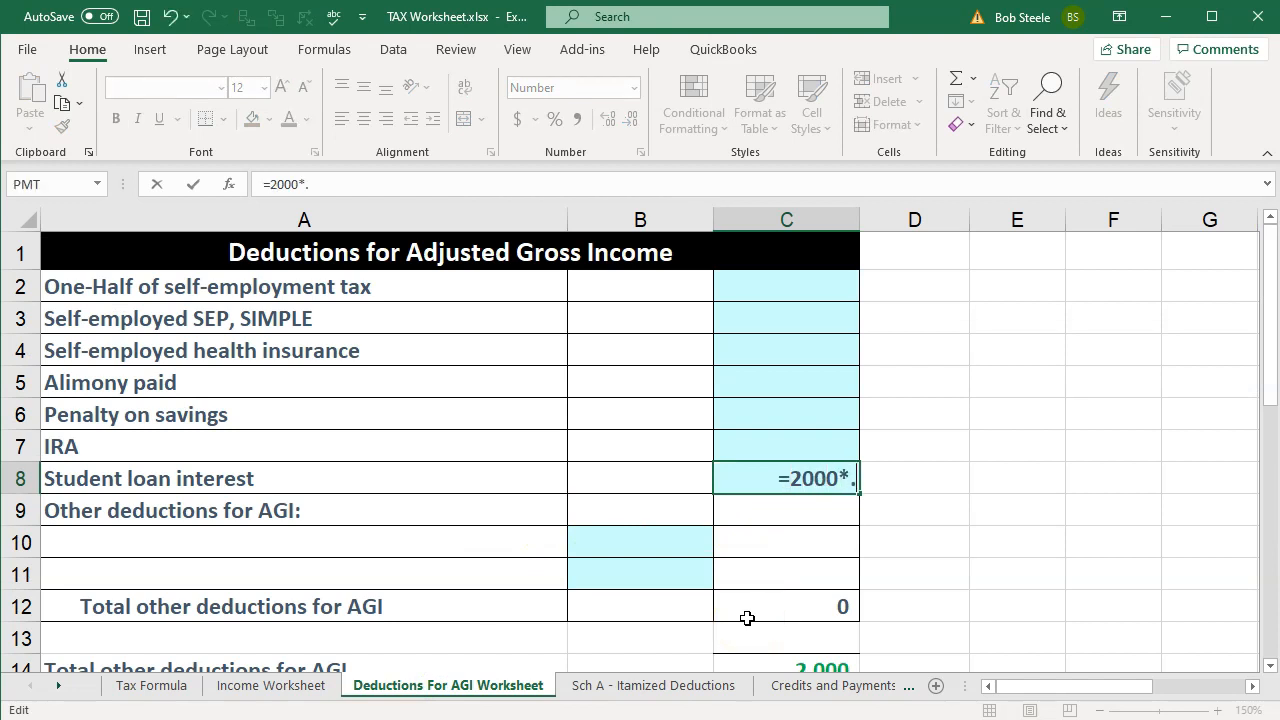
{"action": "type", "text": "333"}
{"action": "key", "text": "Return"}
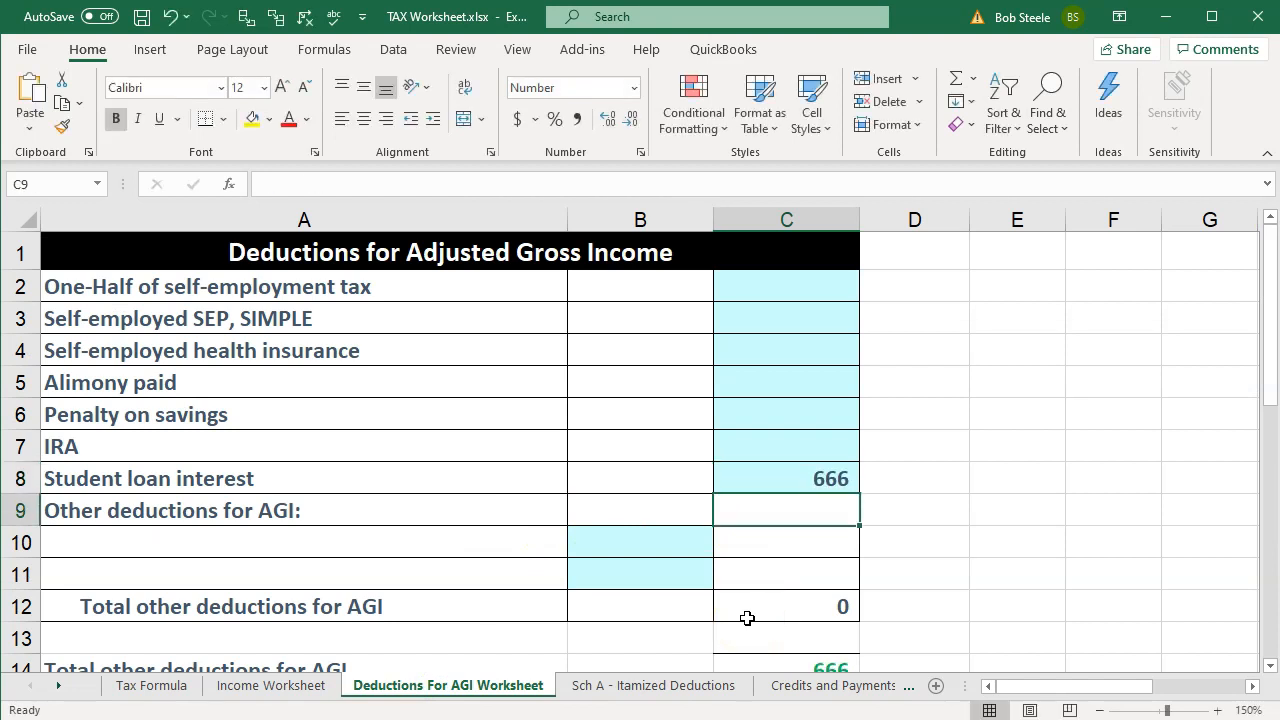
- Review the Tax Formula sheet from gross income through taxable income, and return to Form 1040 in Lacerte to compare
{"action": "left_click", "coordinate": [153, 688]}
{"action": "left_click", "coordinate": [775, 287]}
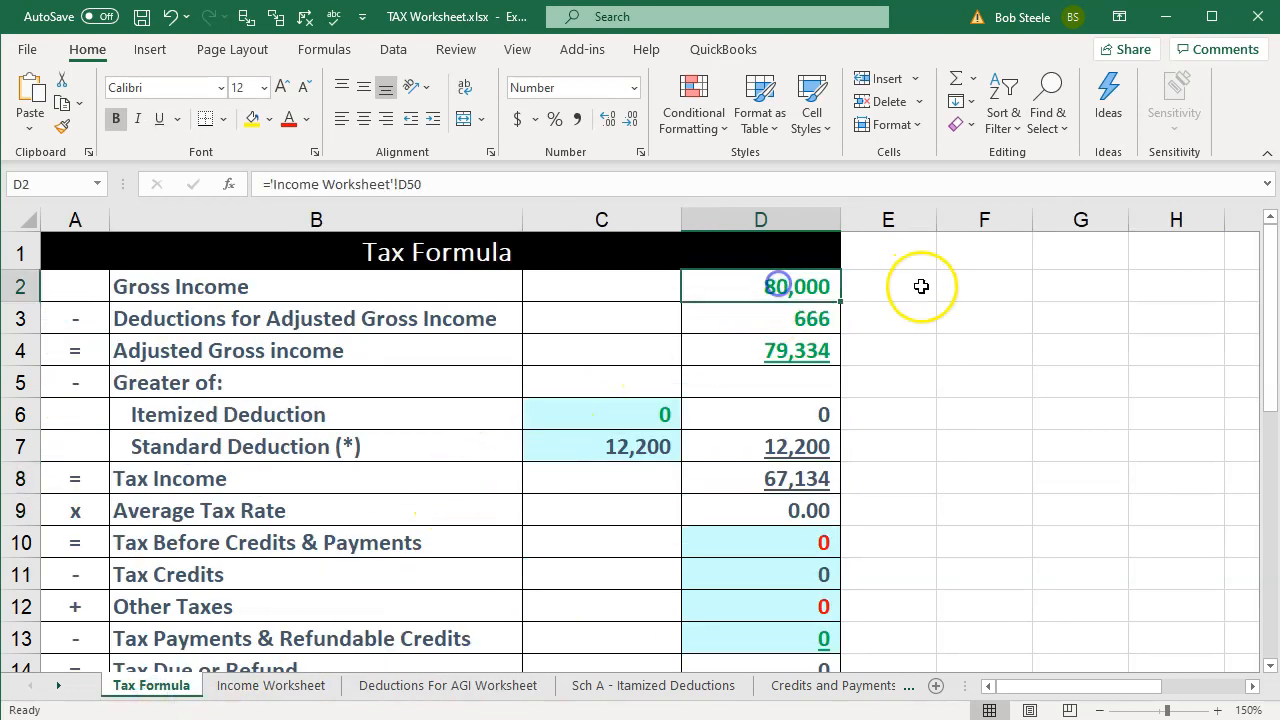
{"action": "key", "text": "Down"}
{"action": "key", "text": "Down"}
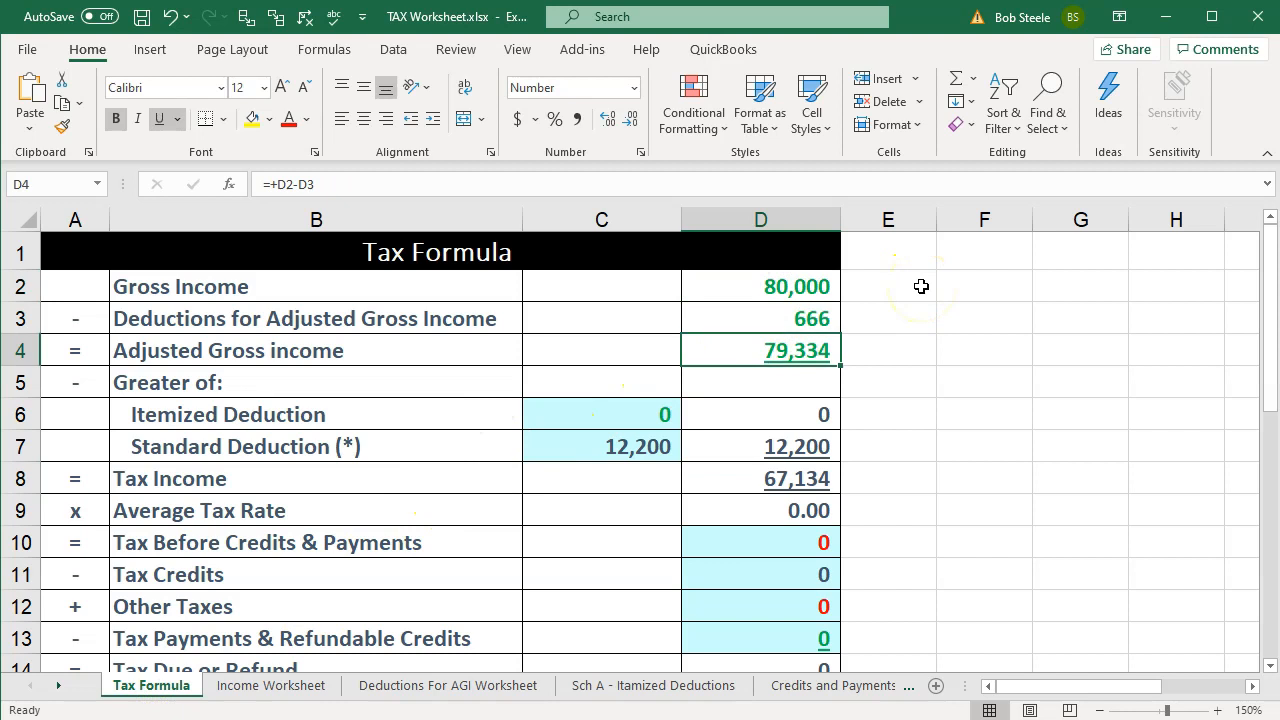
{"action": "key", "text": "Down"}
{"action": "key", "text": "Down"}
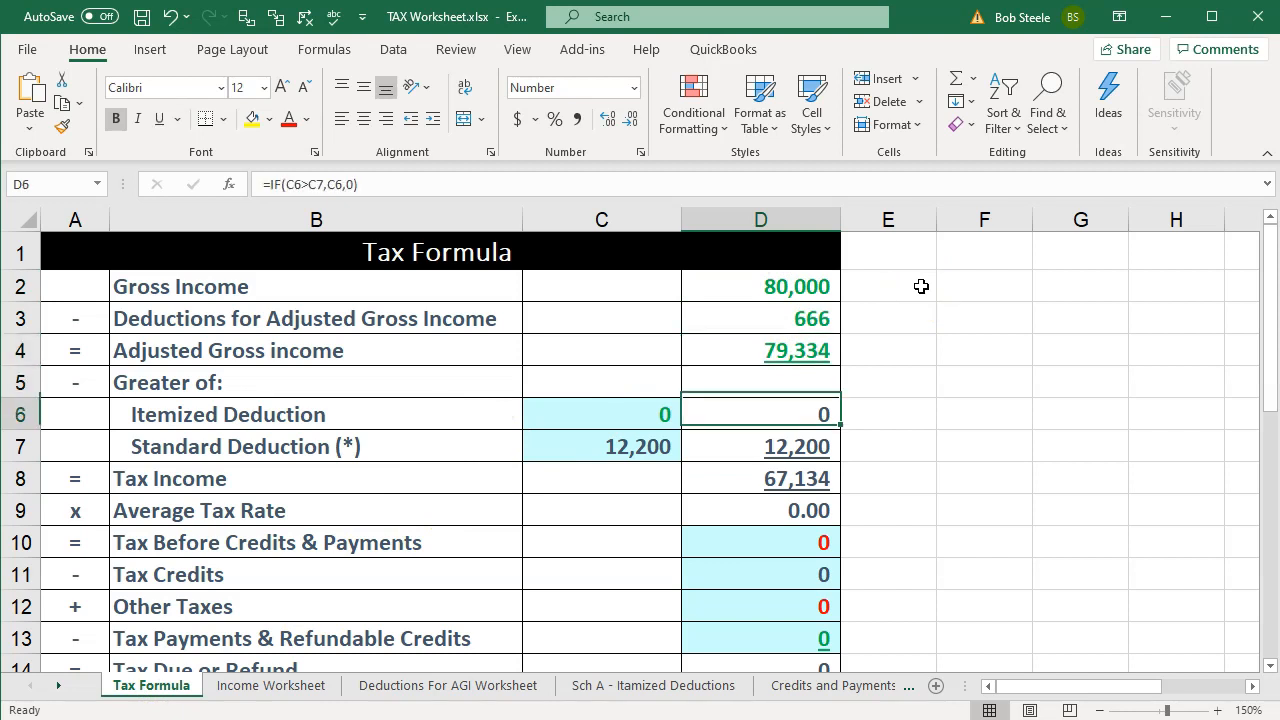
{"action": "key", "text": "Down"}
{"action": "key", "text": "Left"}
{"action": "key", "text": "Down"}
{"action": "key", "text": "Right"}
{"action": "key", "text": "Right"}
{"action": "key", "text": "Left"}
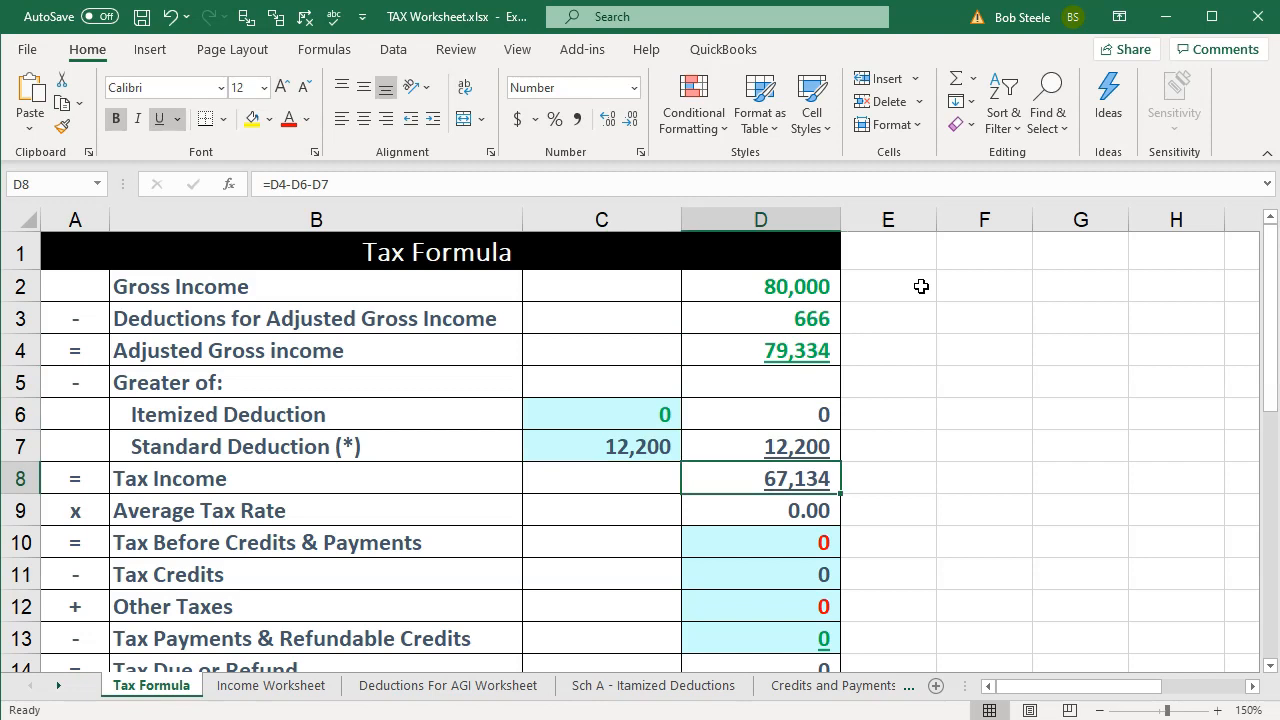
{"action": "left_click", "coordinate": [1160, 14]}
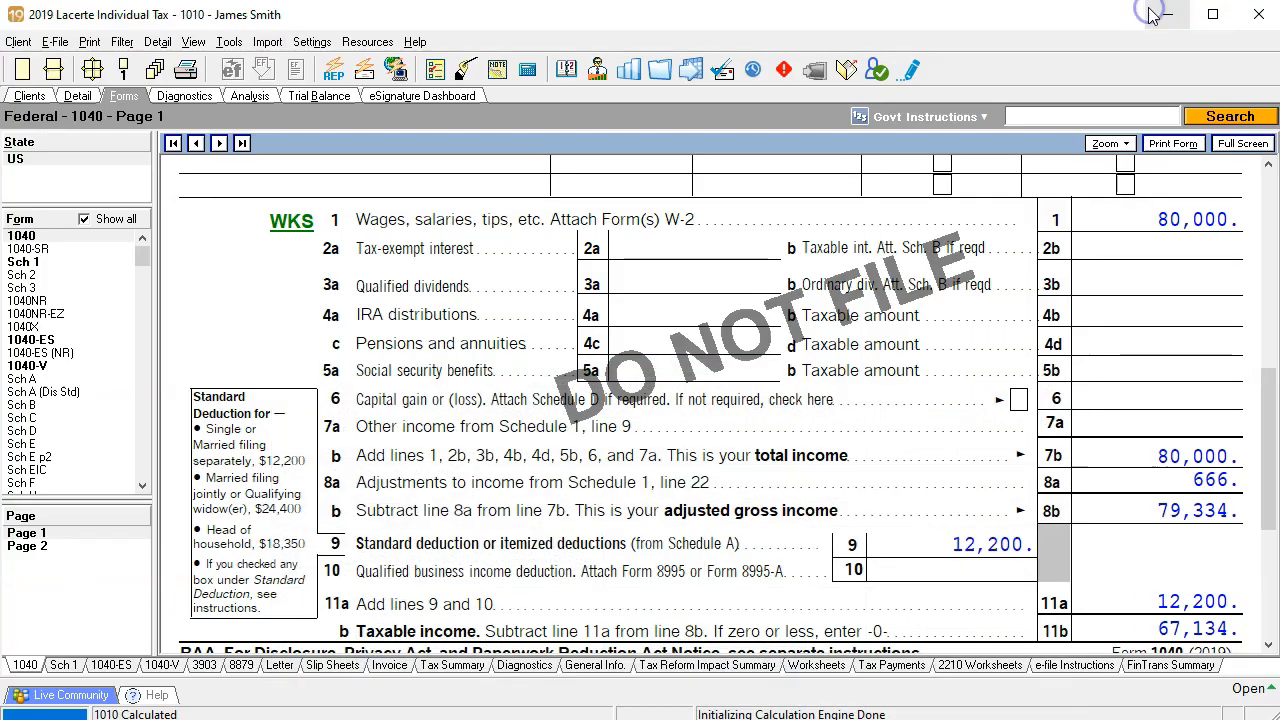